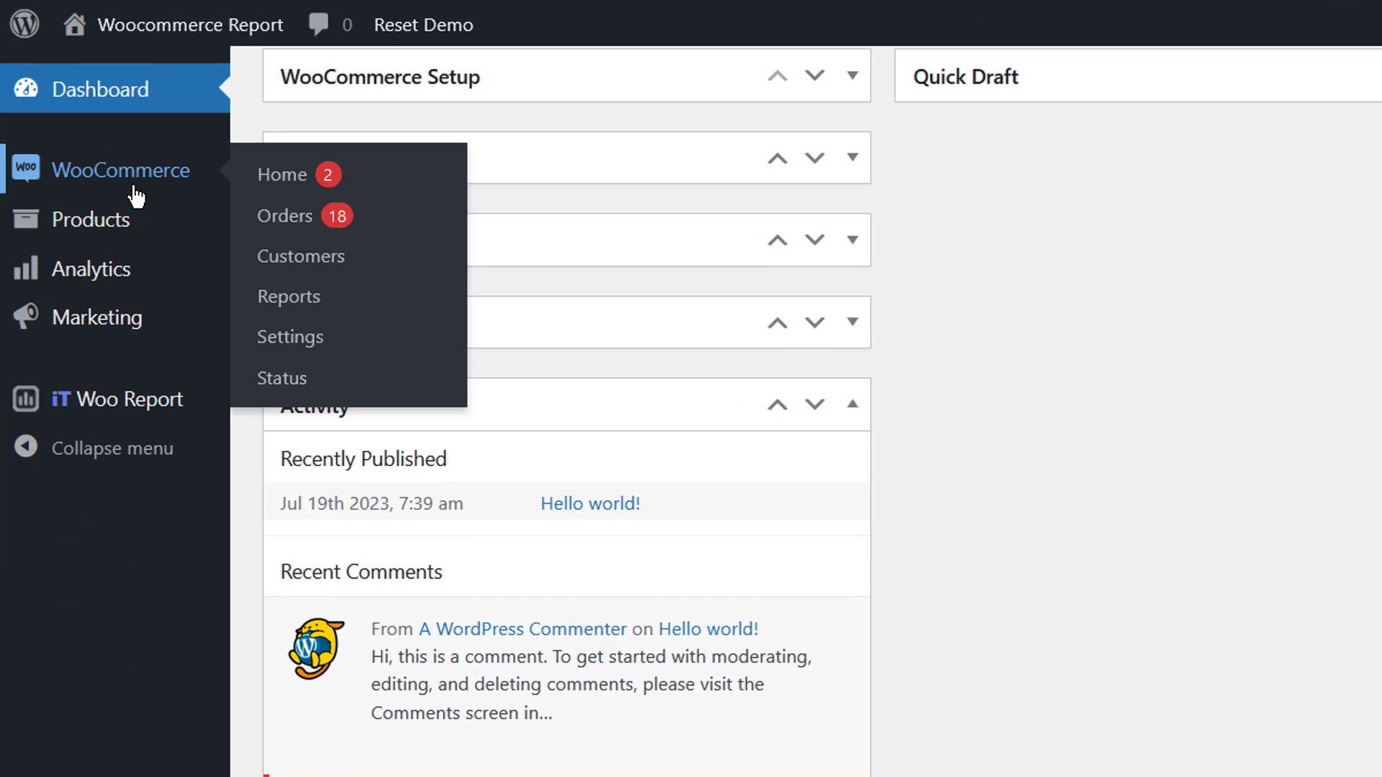
Step: Browse the Orders, Profit, Customers, Stock and Taxes report categories, returning to Orders
click(292, 302)
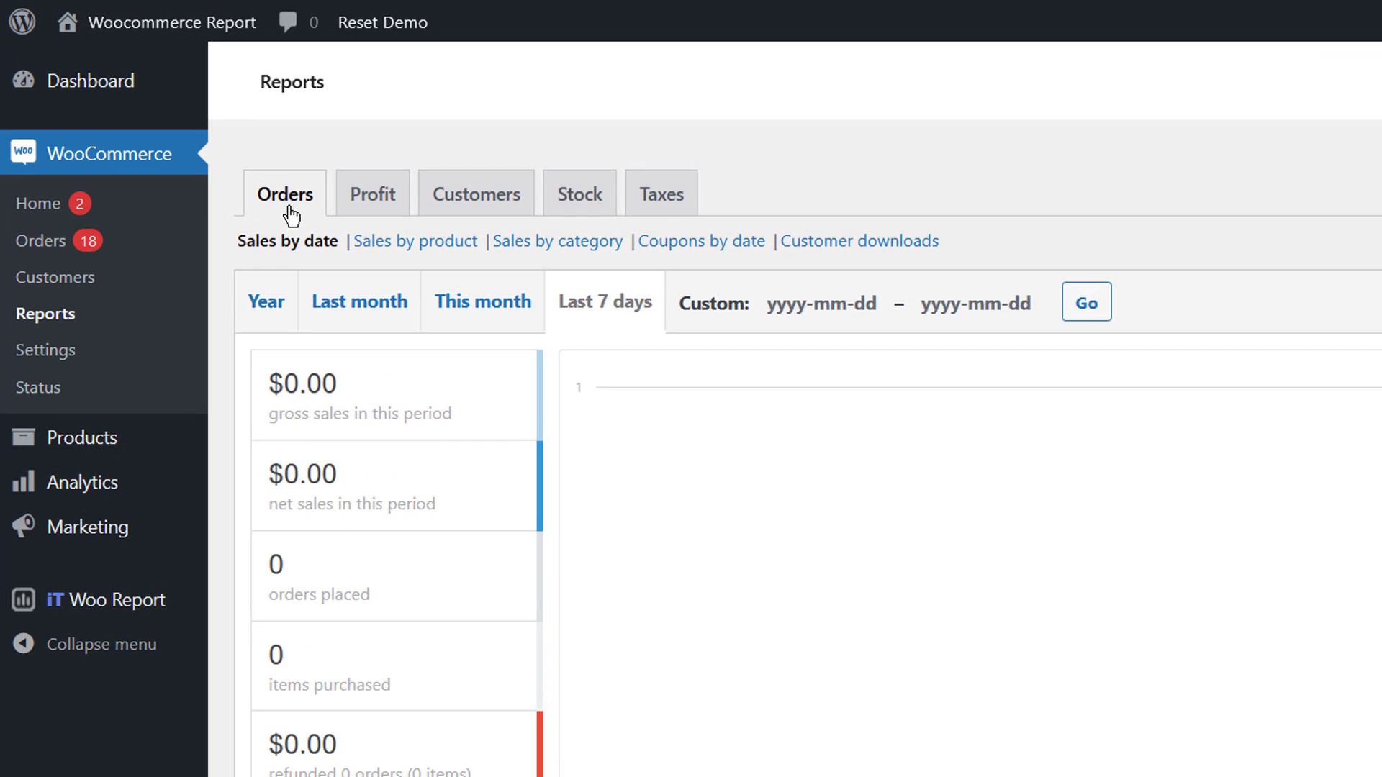
click(373, 205)
click(464, 210)
click(594, 216)
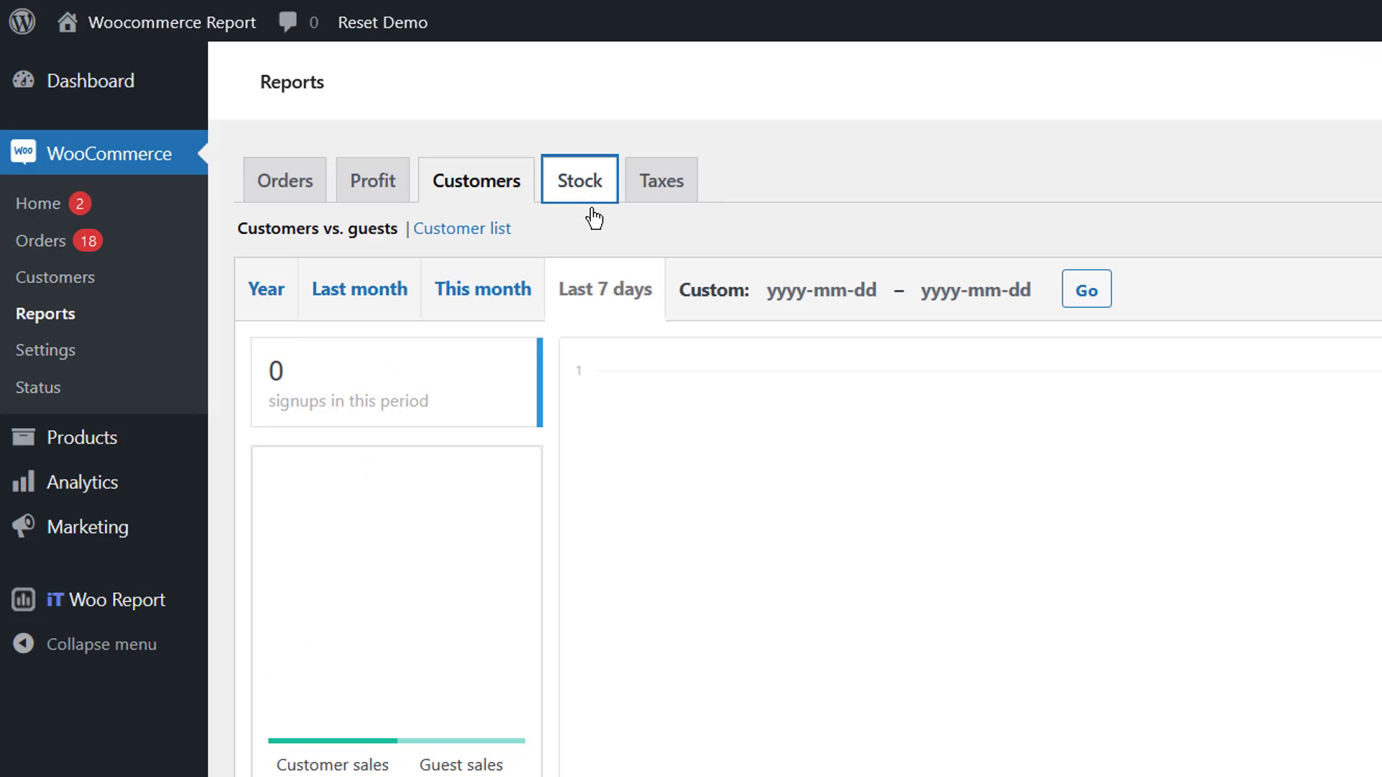
click(662, 205)
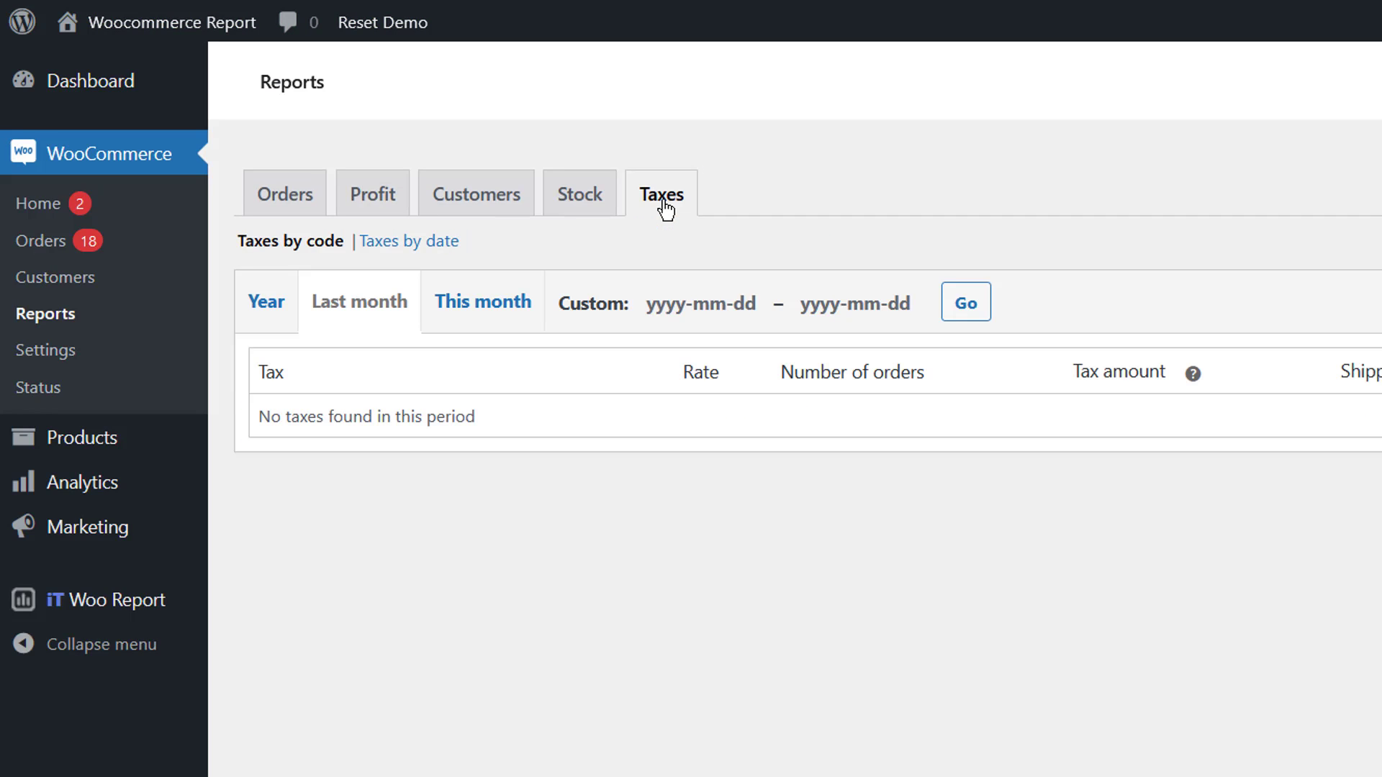
click(310, 205)
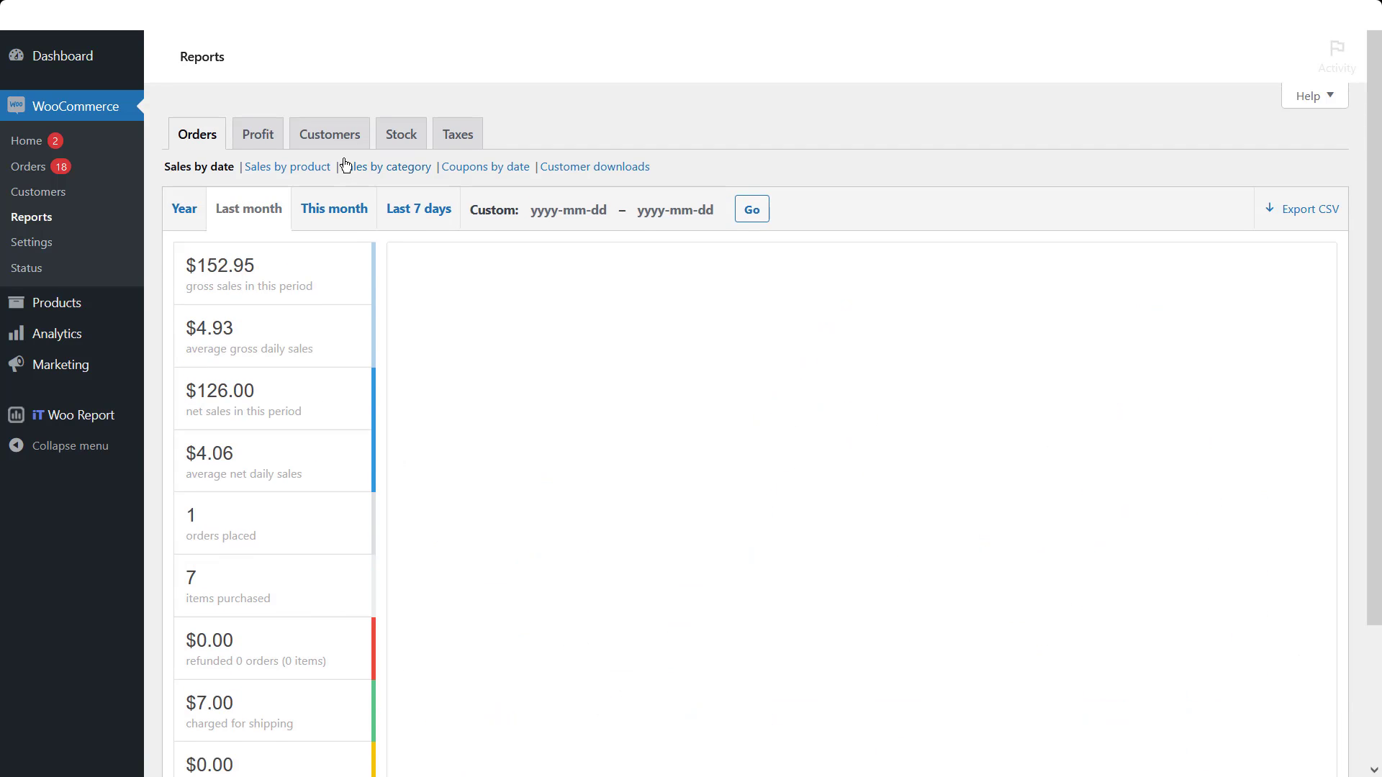
scroll(504, 283, down, 1)
Step: View sales by date for this month and last 7 days, then sales by product
click(333, 119)
click(417, 127)
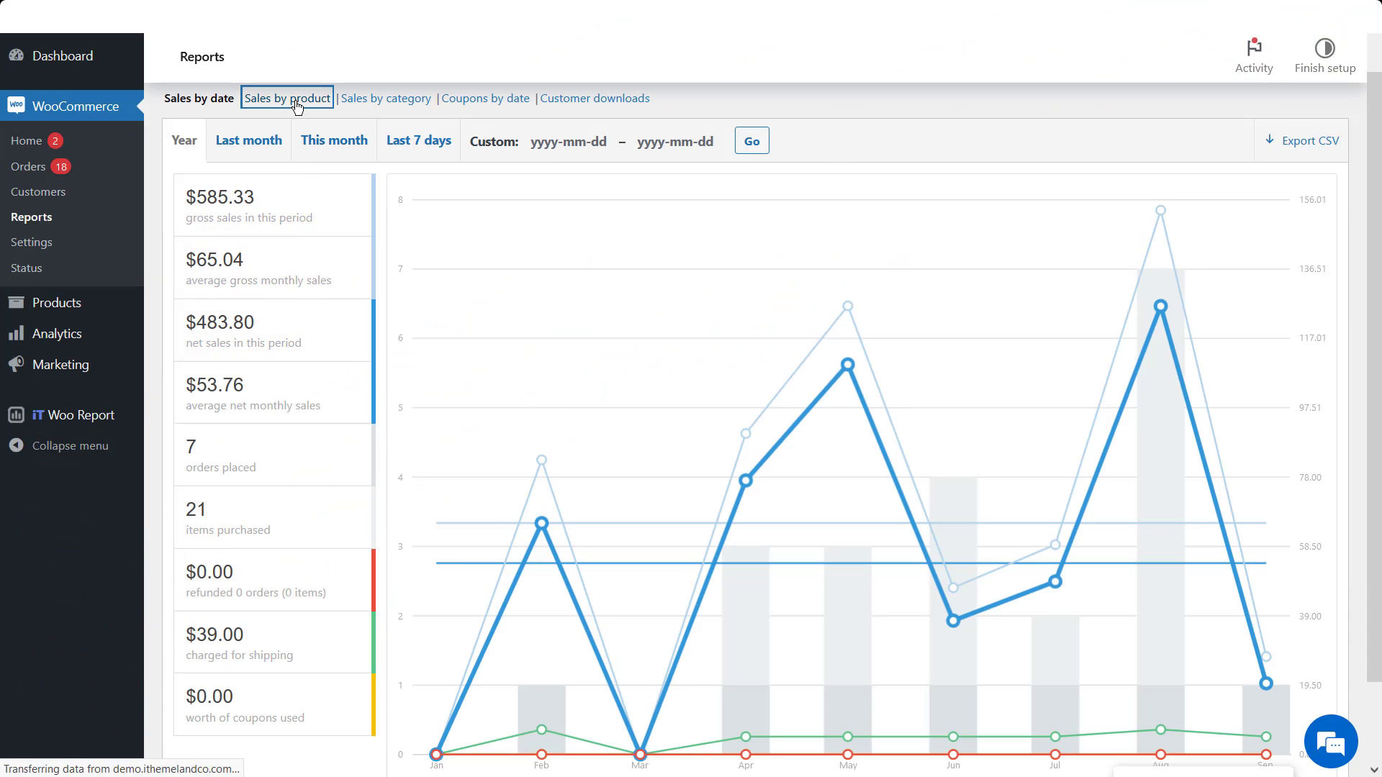
click(298, 100)
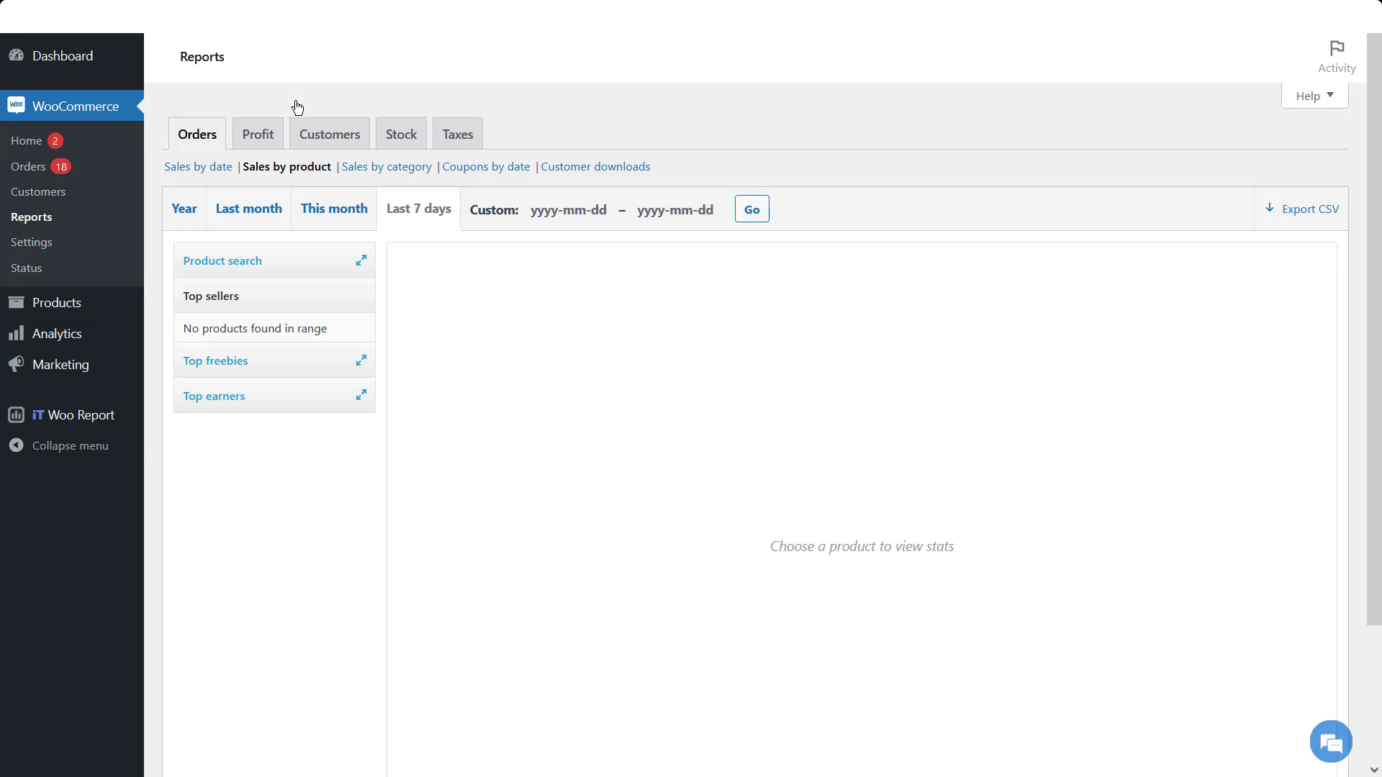
Step: Show the yearly product report for Belt (woo-belt) after expanding Top freebies and Top earners
click(186, 209)
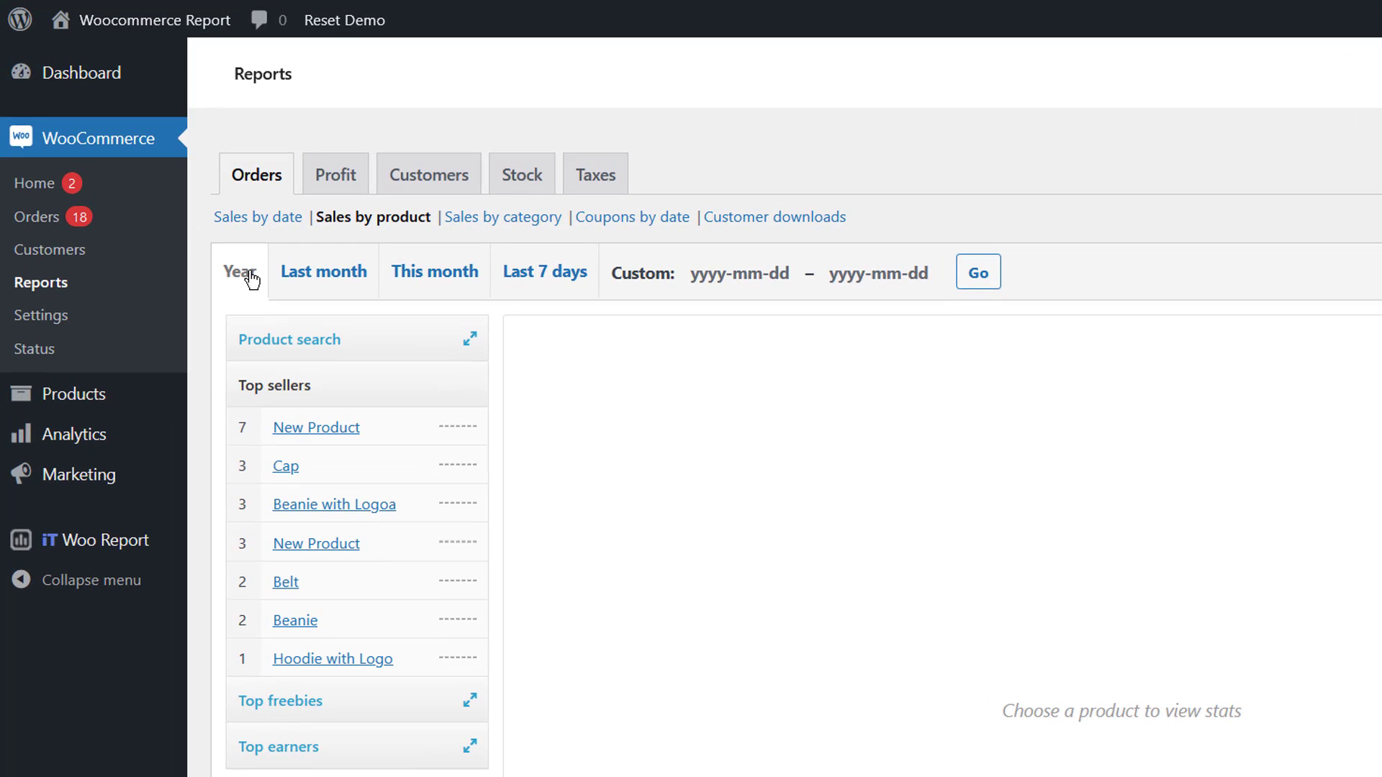
click(371, 705)
click(365, 529)
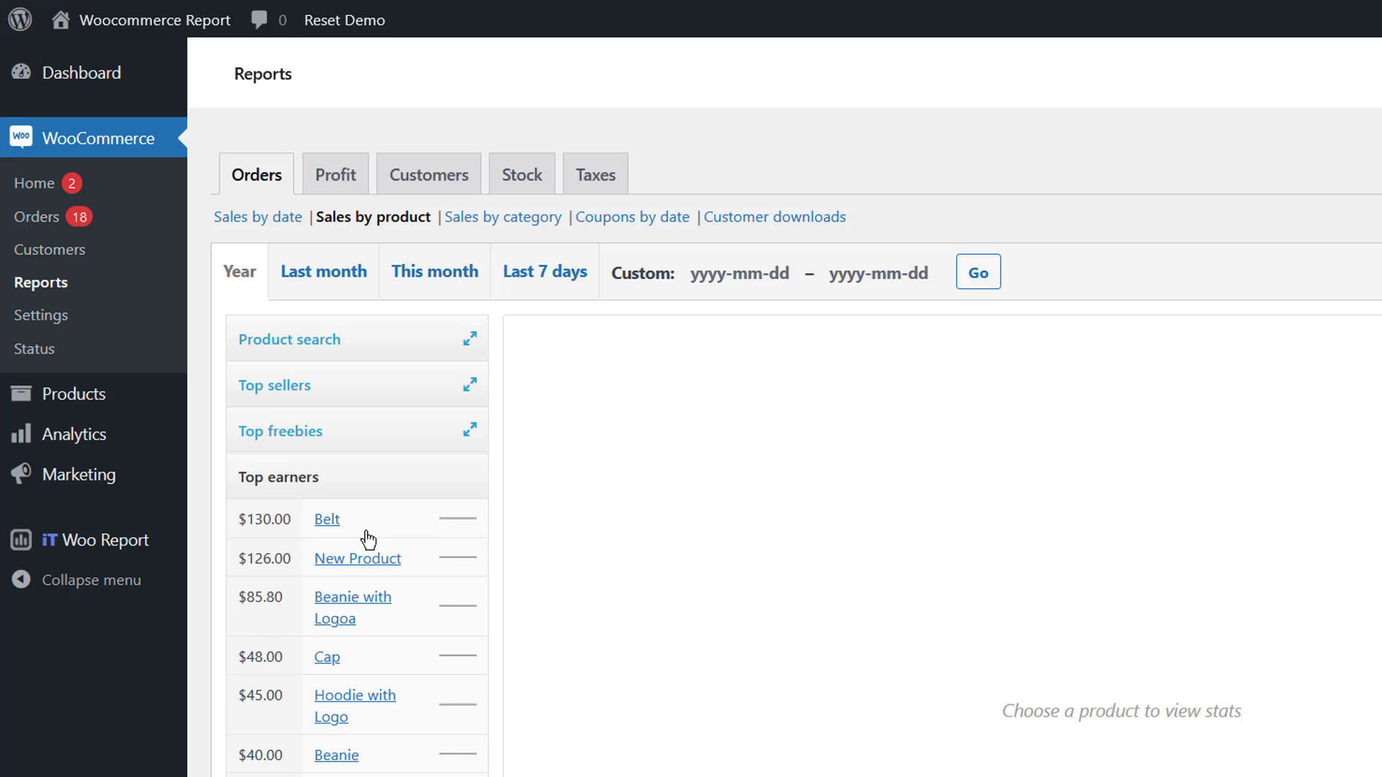
click(319, 342)
click(327, 391)
text(belt)
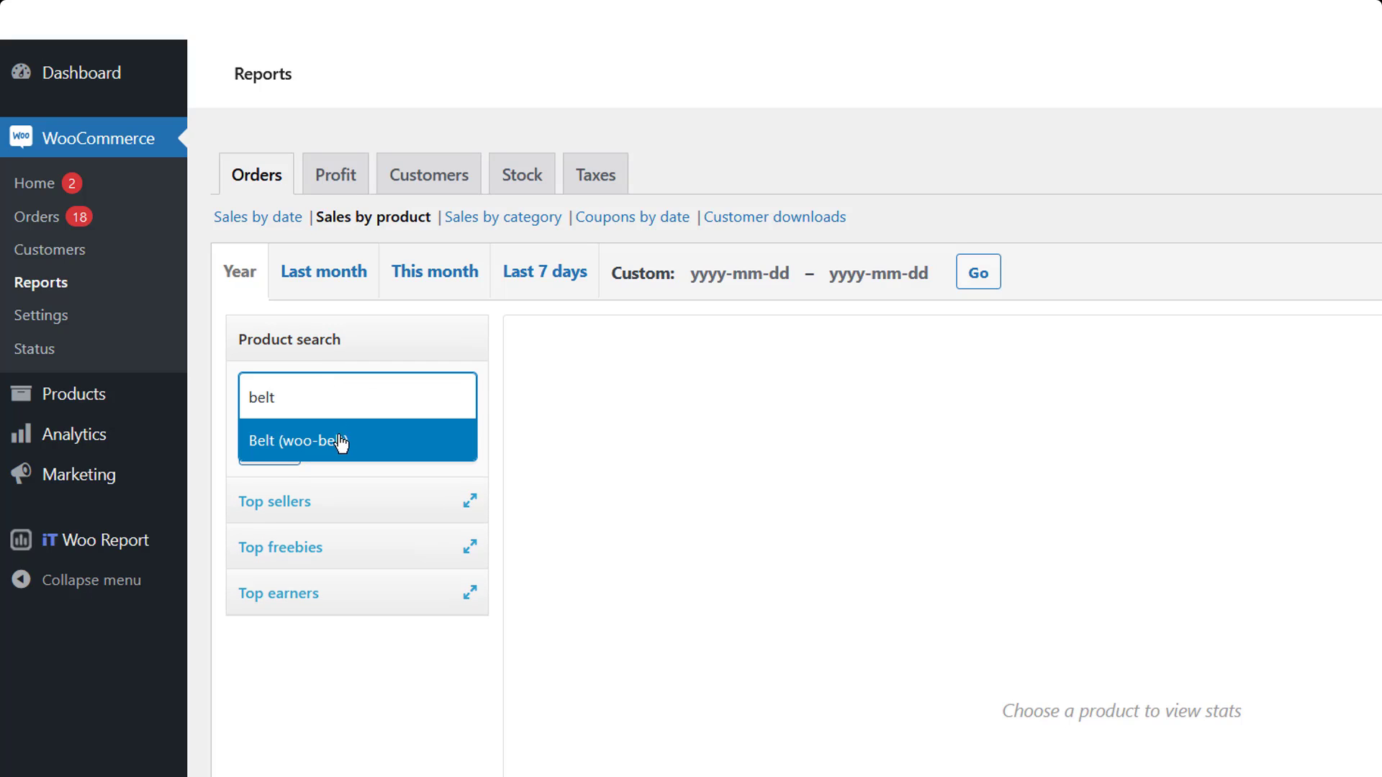
click(341, 443)
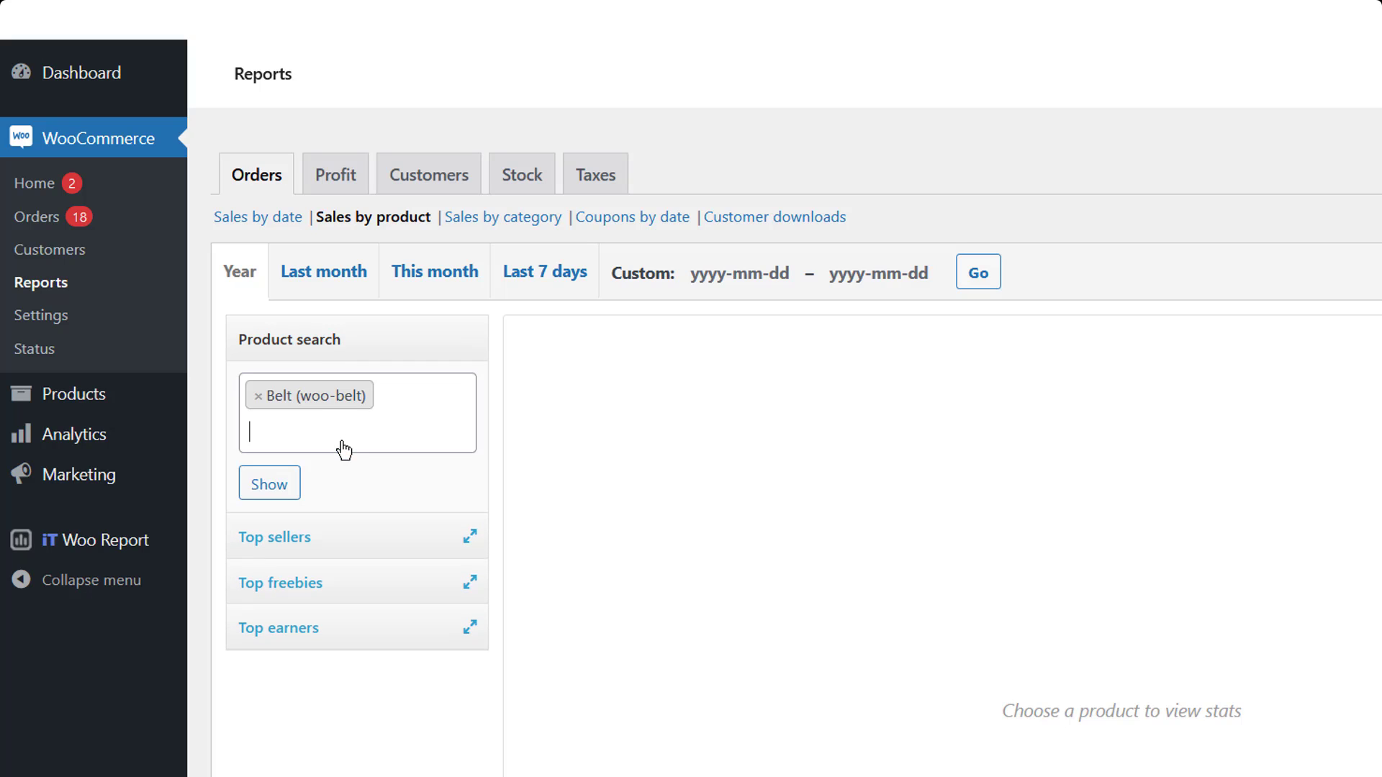
click(283, 487)
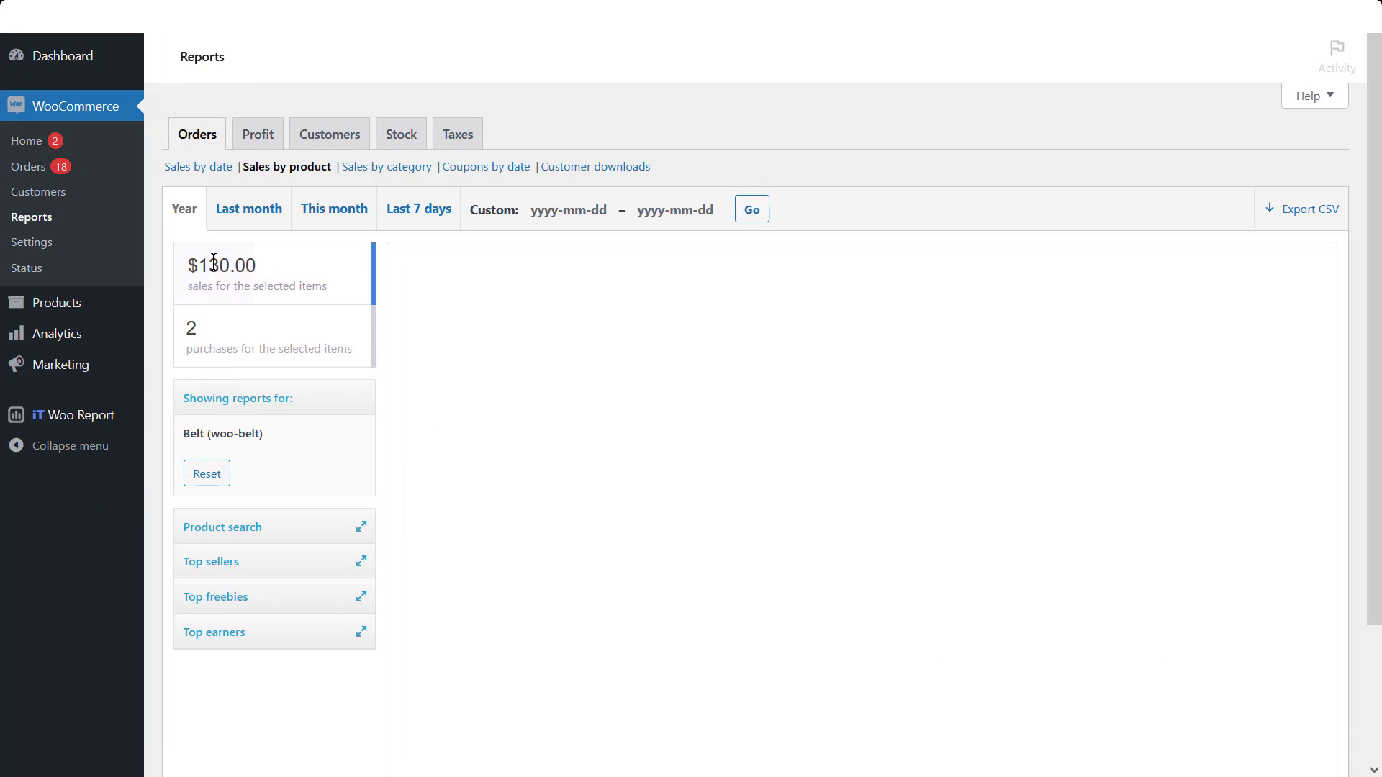
scroll(457, 406, down, 2)
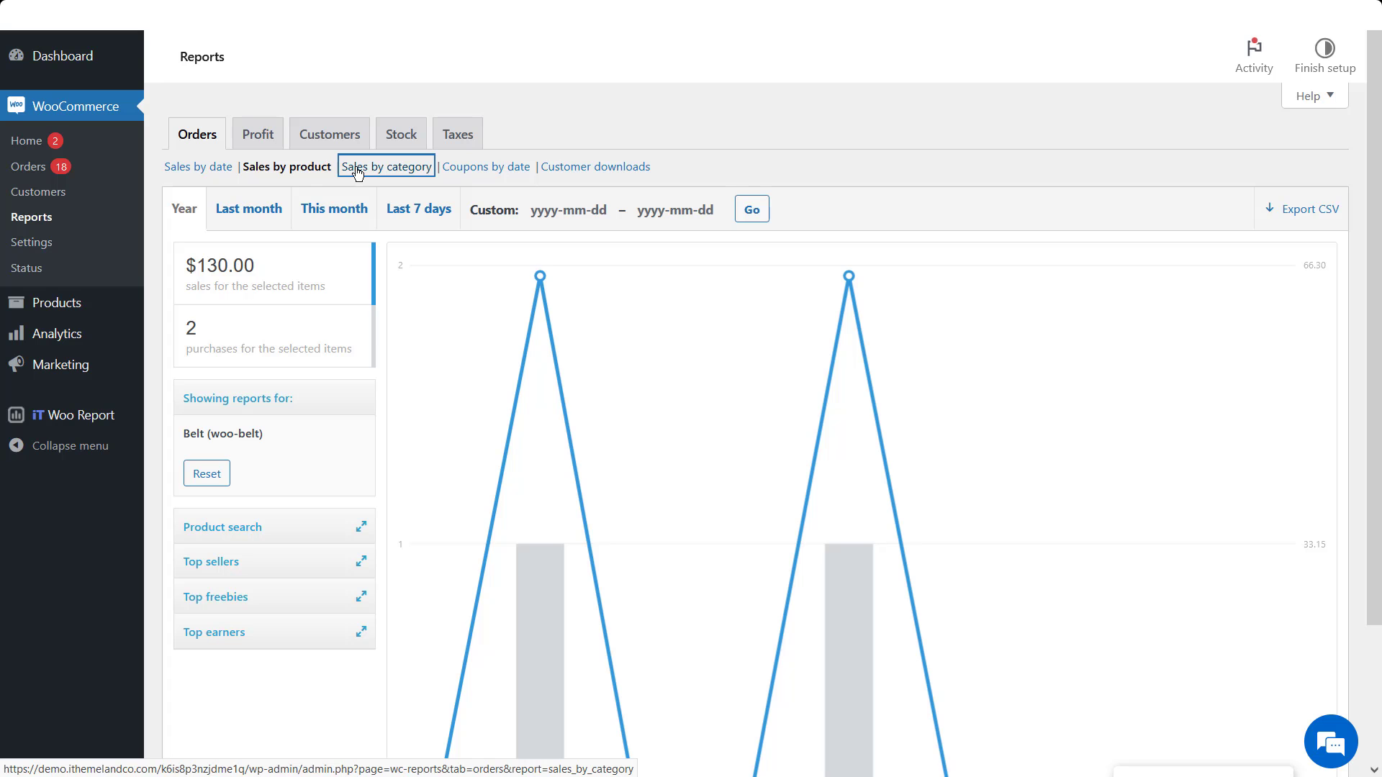
Step: Show the sales-by-category report for the Accessories category
click(358, 167)
click(319, 416)
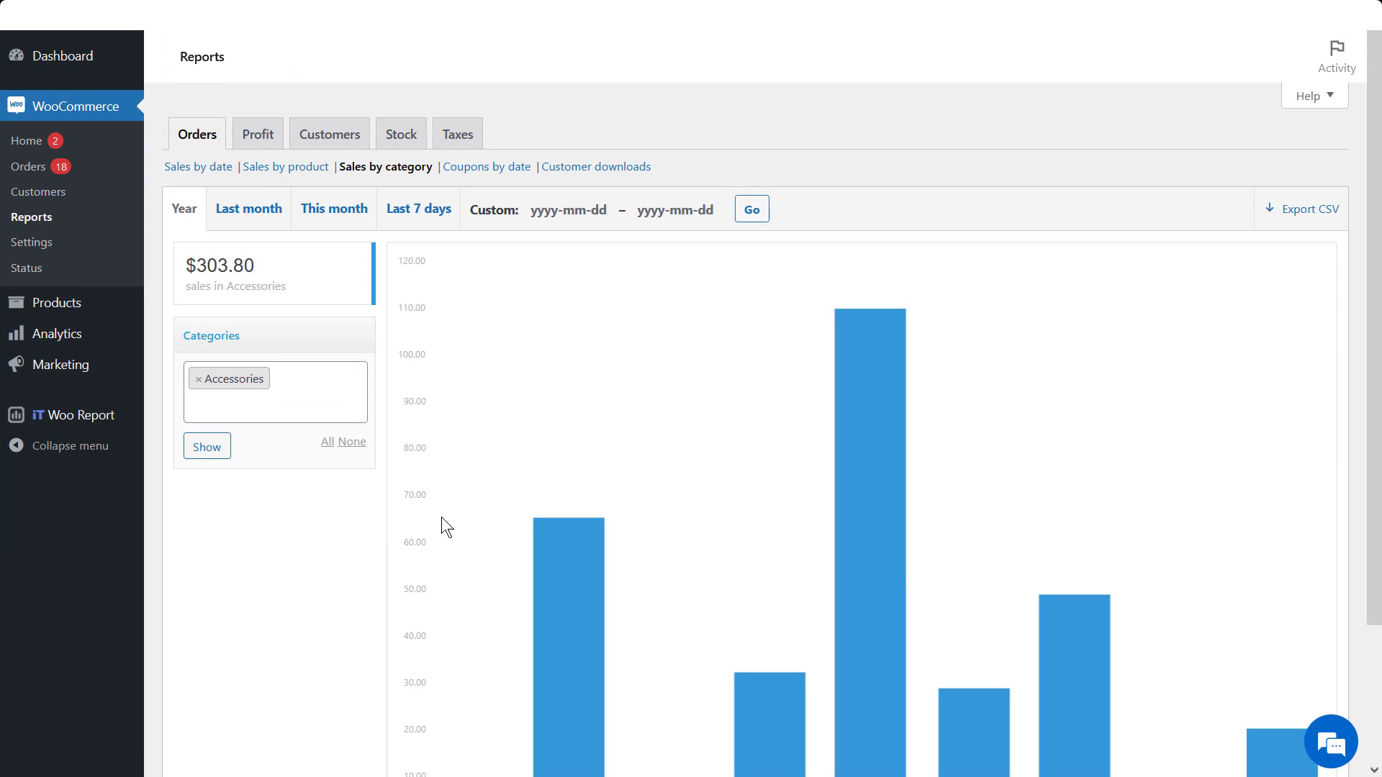
scroll(453, 528, down, 2)
scroll(454, 527, up, 1)
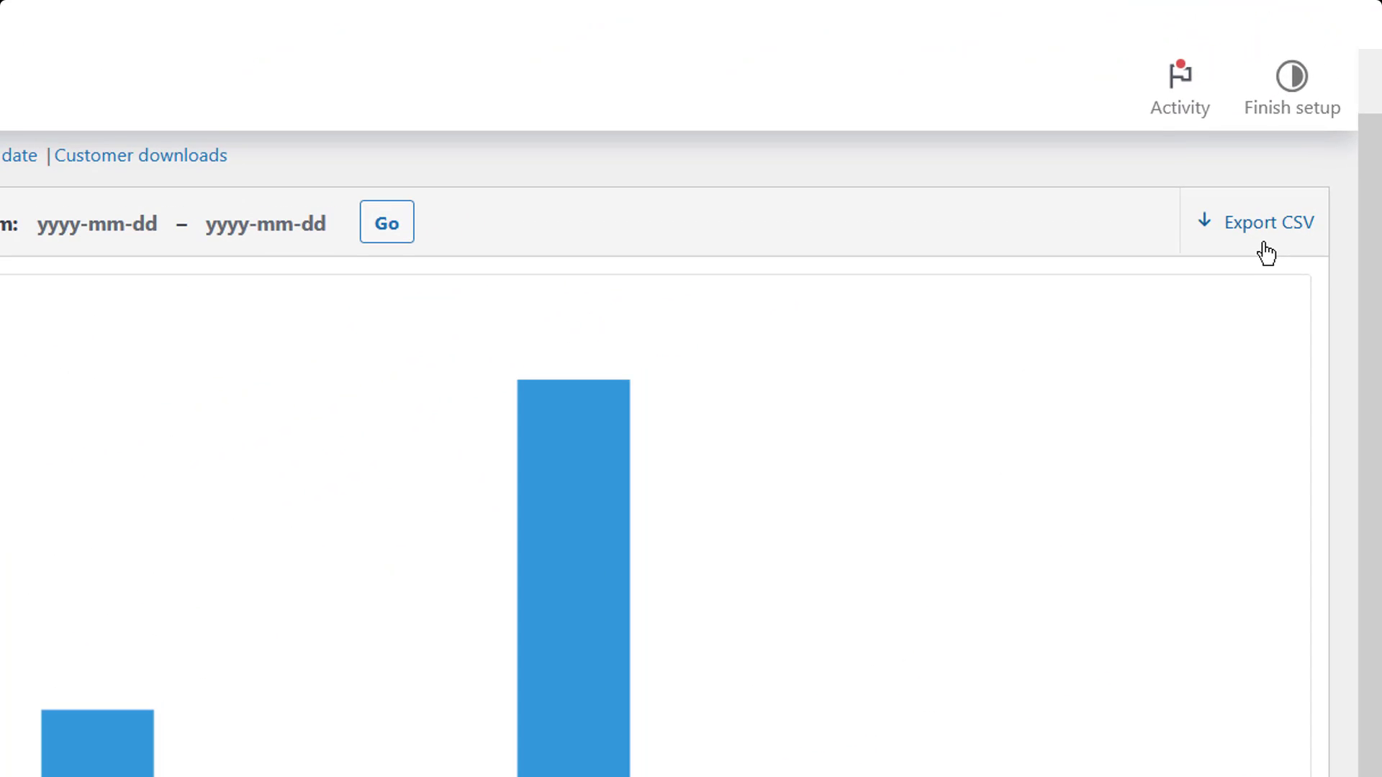
Step: Export the Accessories category report as a CSV download
click(1266, 220)
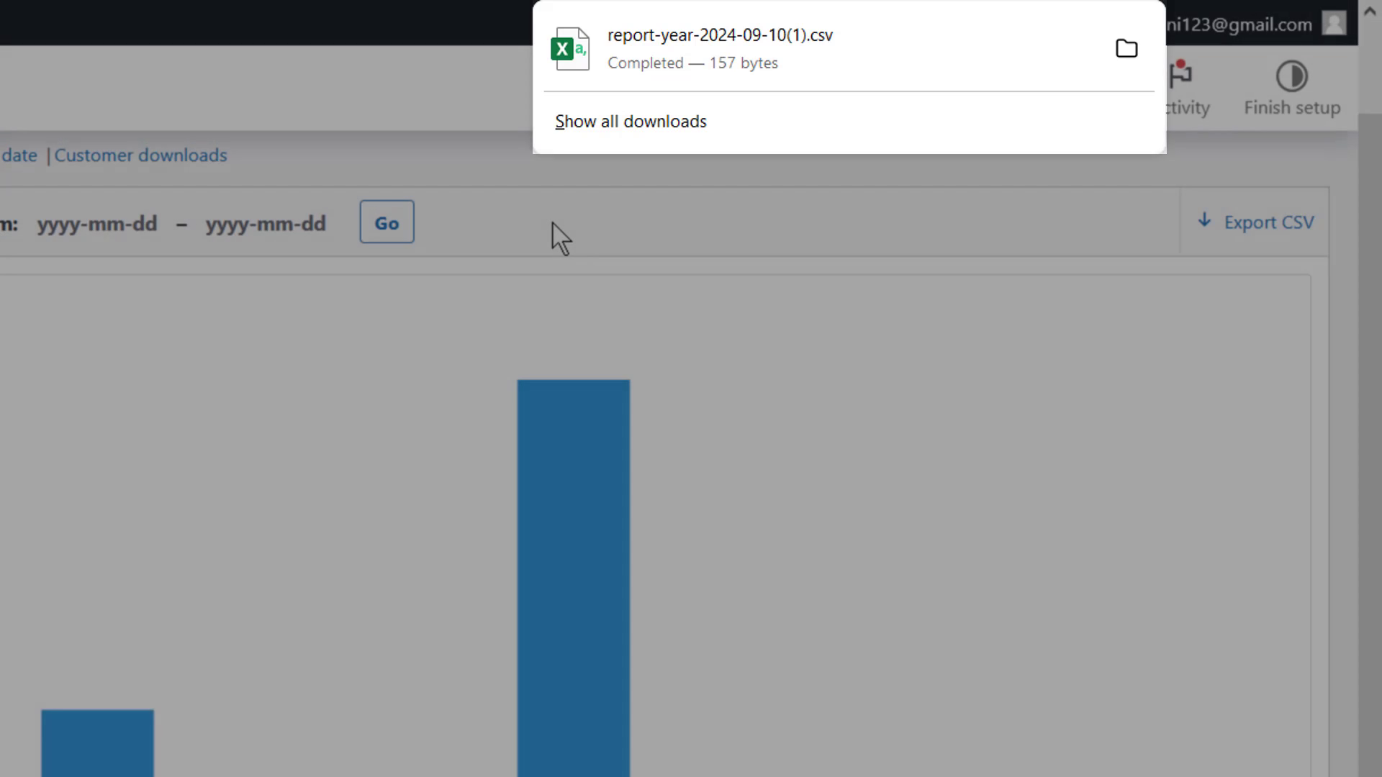
click(555, 225)
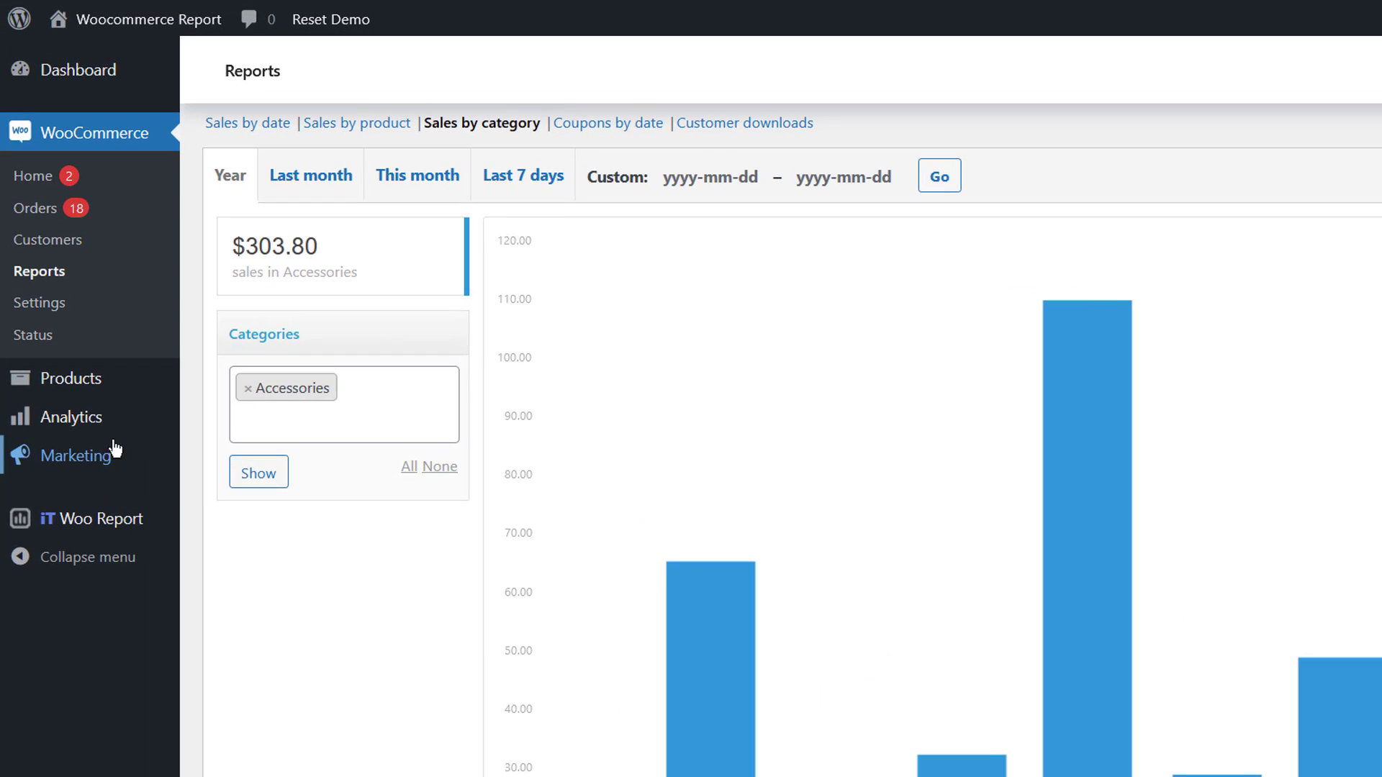
mouse_move(71, 416)
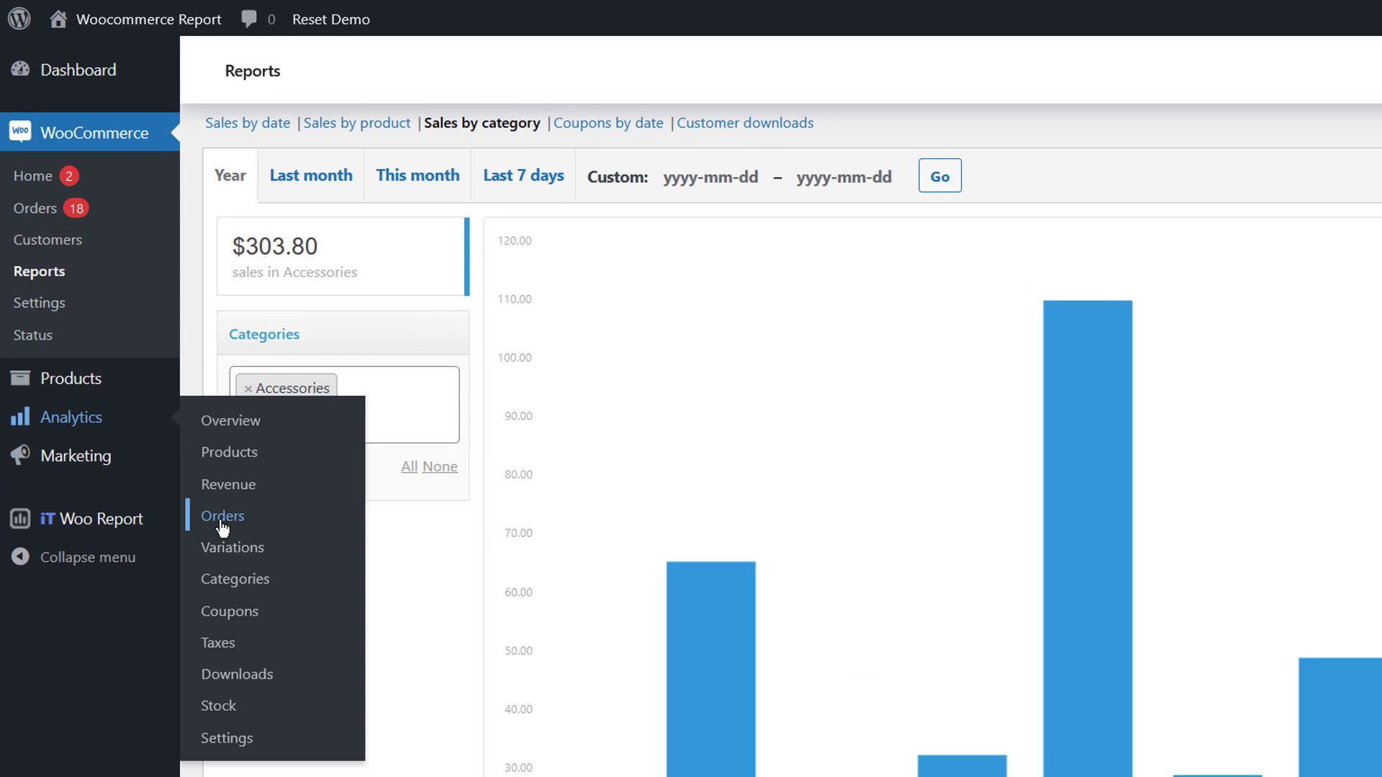
Step: Show the Analytics Orders report for last year: 40 orders, $3,978.48 net sales
click(224, 516)
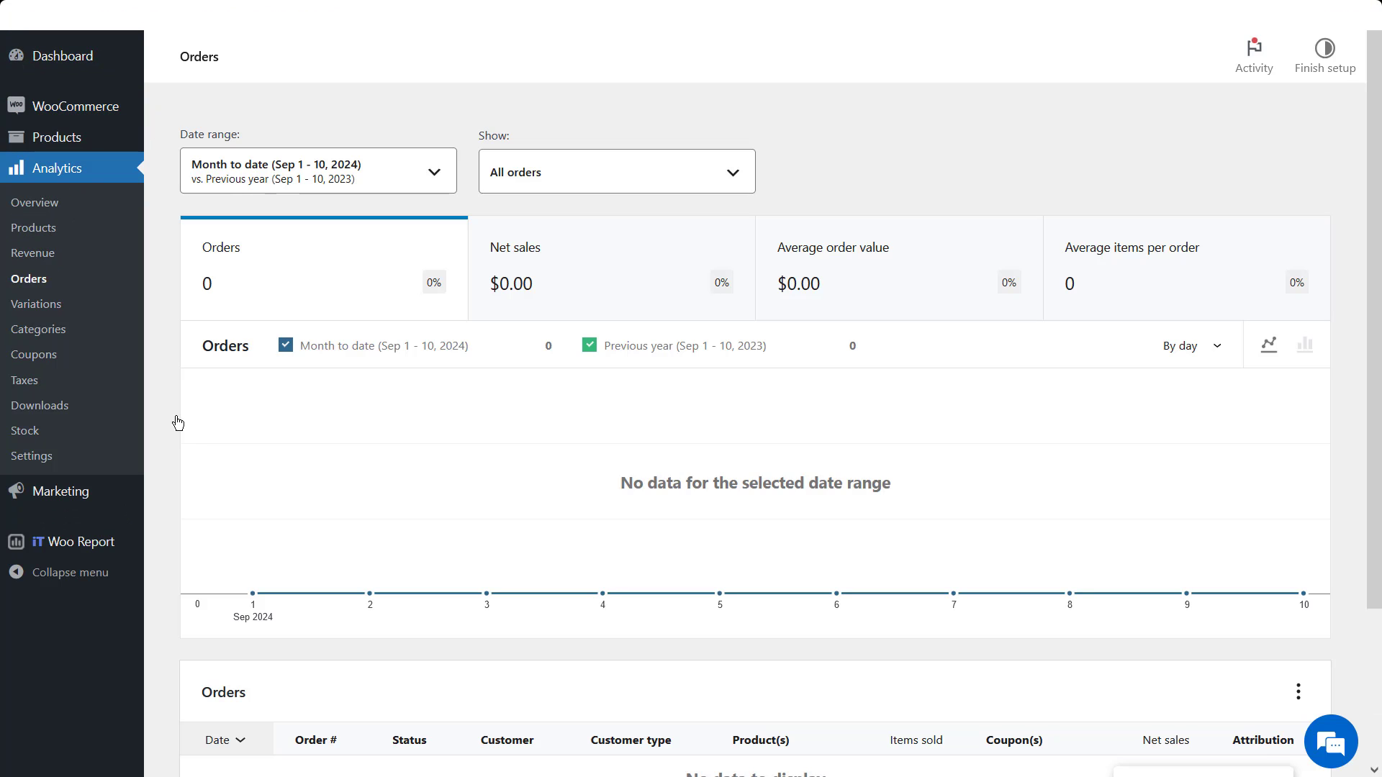
click(430, 188)
click(375, 462)
click(314, 586)
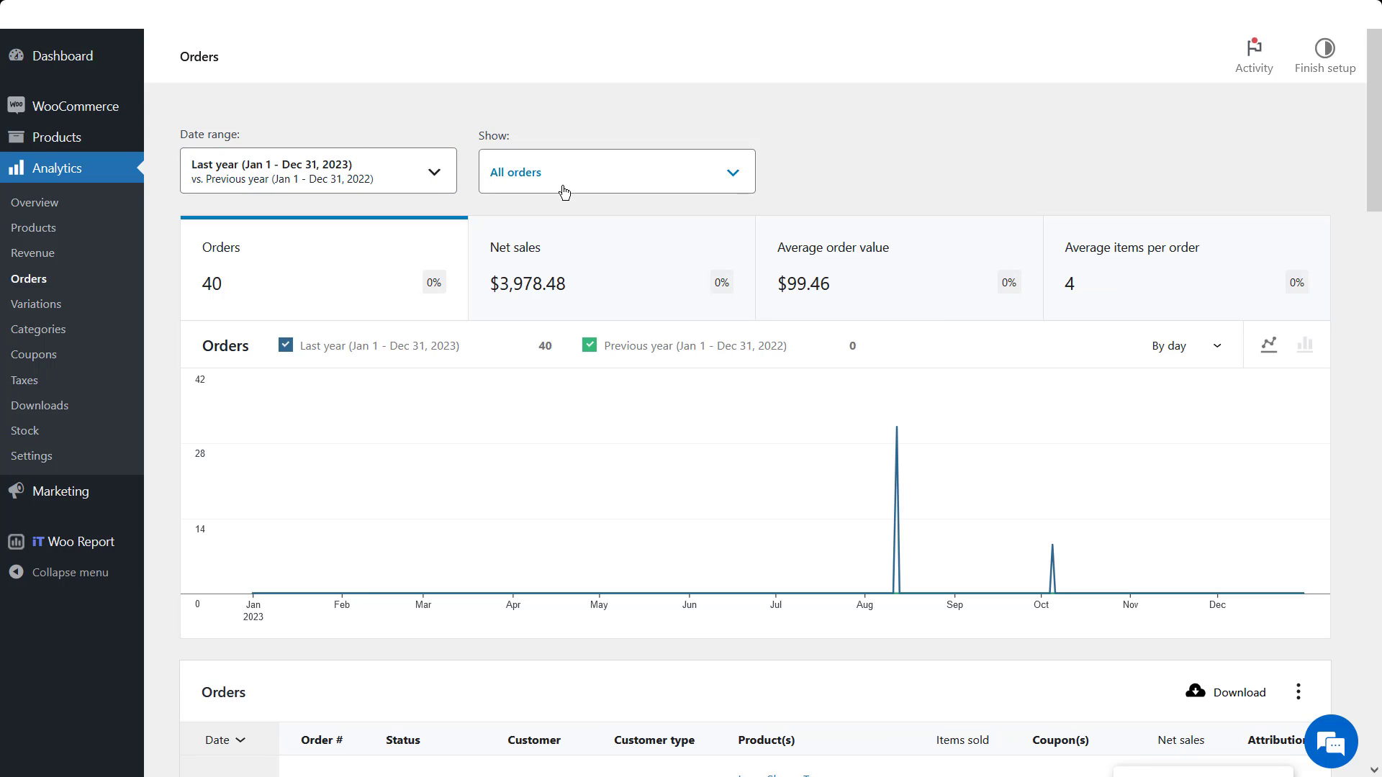
Step: Switch to advanced order filters matching all conditions and begin adding a filter
click(564, 193)
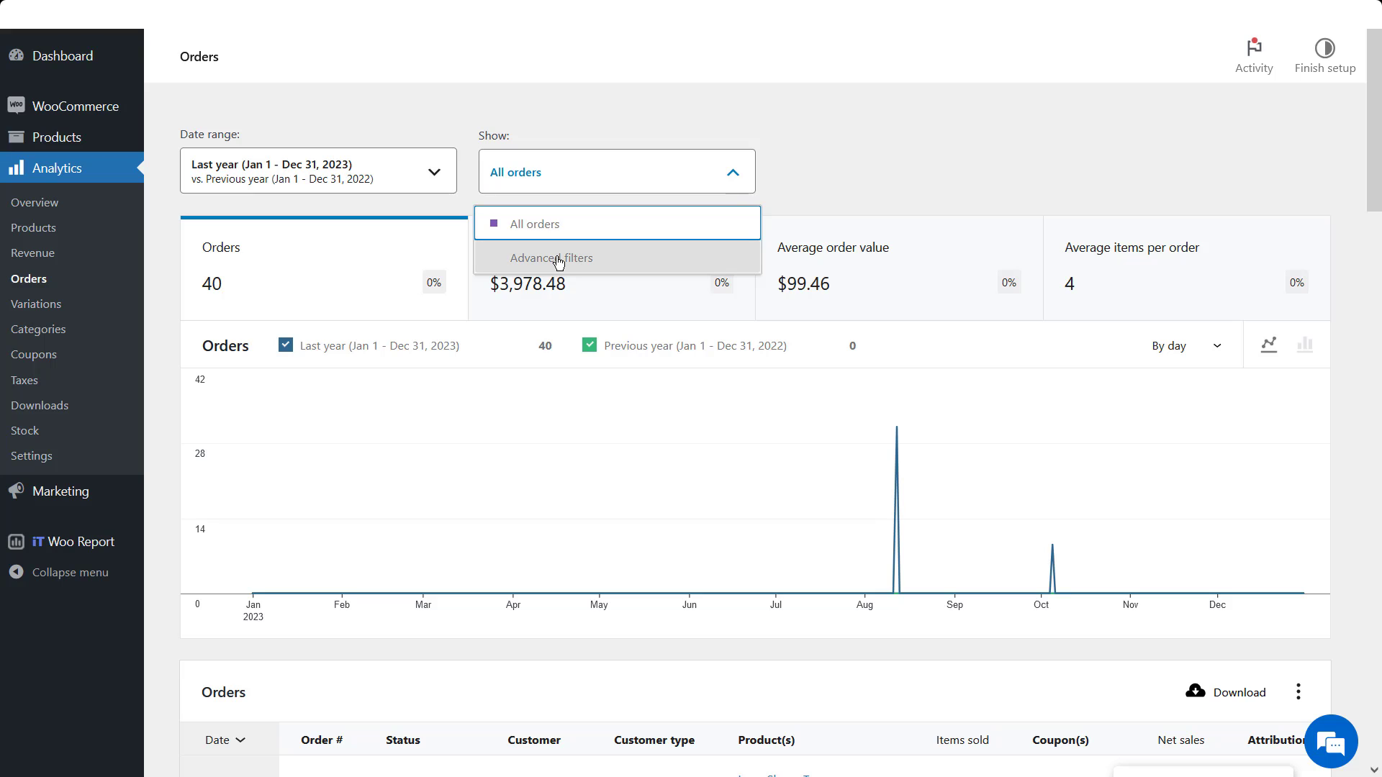
click(558, 259)
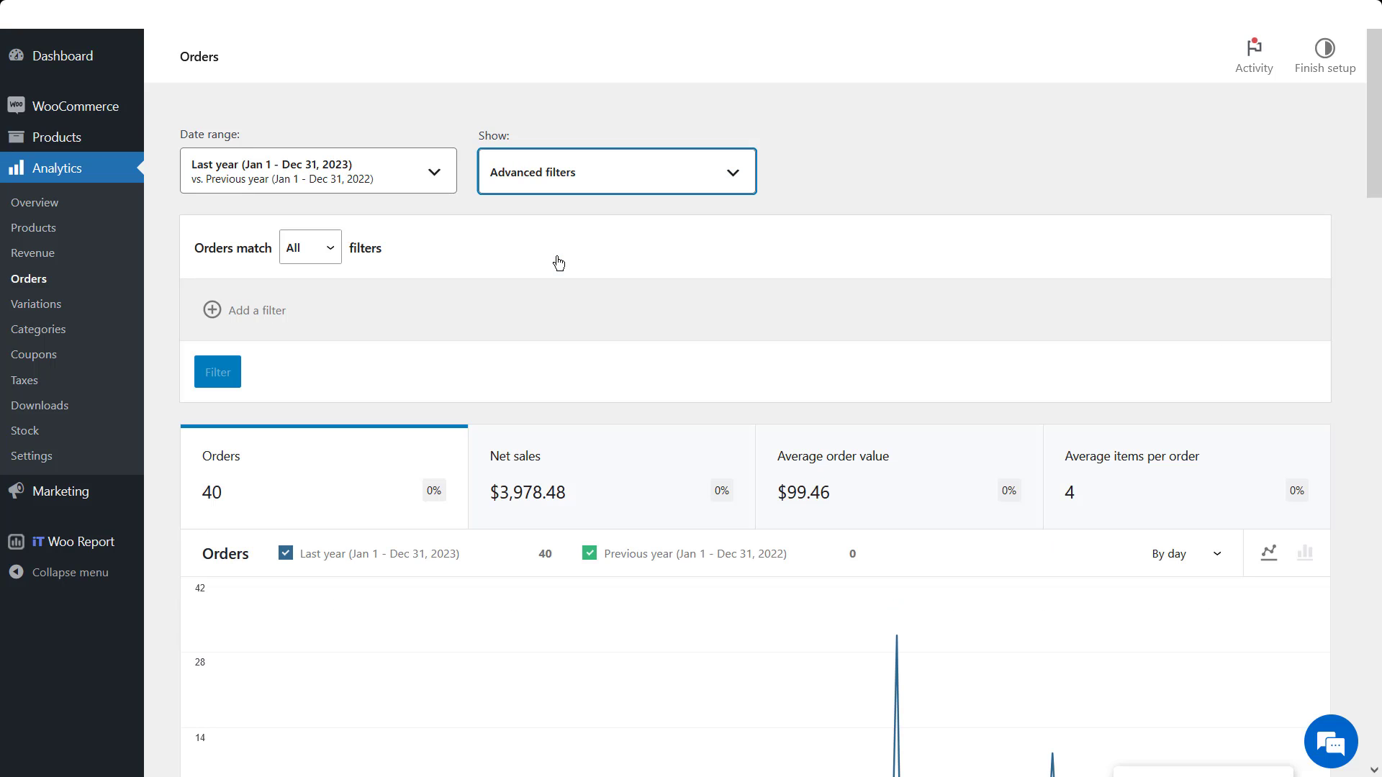
click(327, 265)
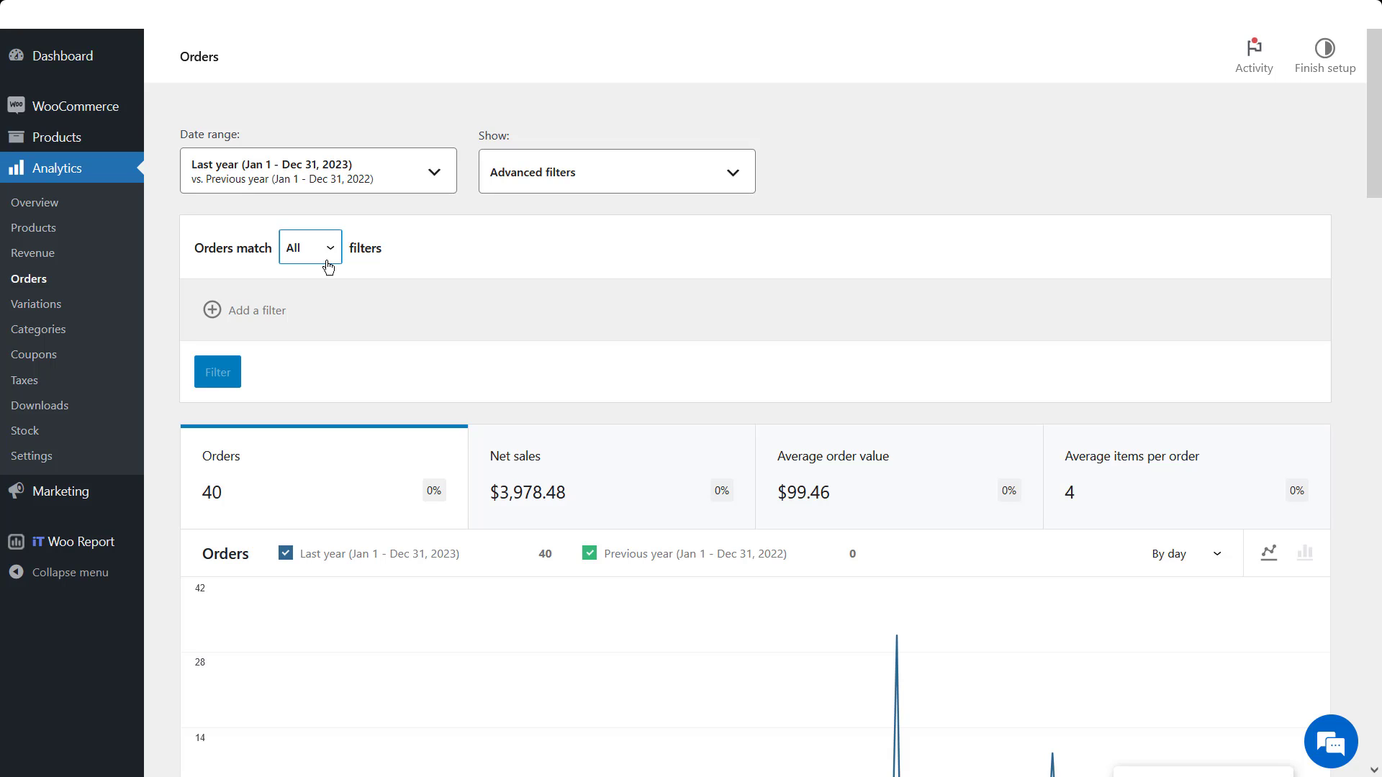
click(216, 314)
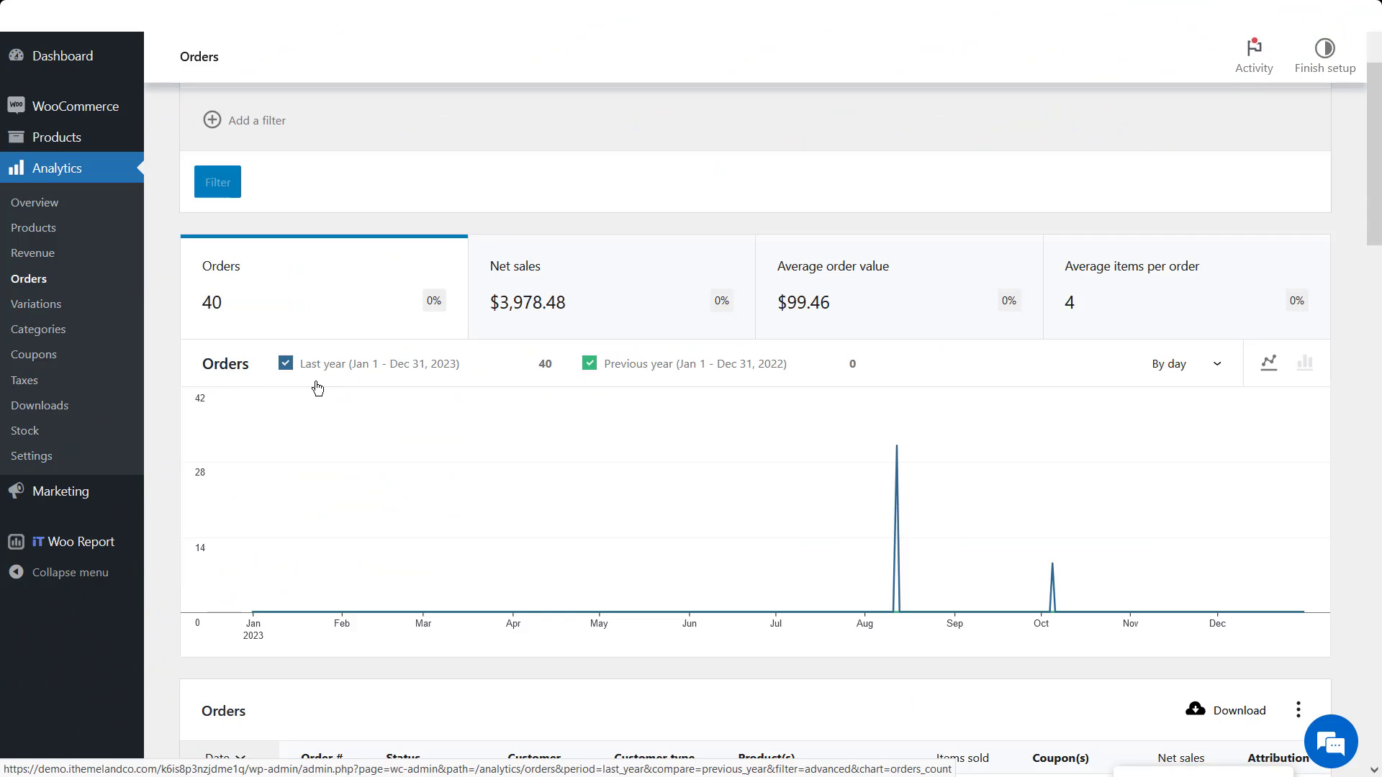
scroll(315, 380, down, 1)
scroll(315, 381, down, 2)
scroll(316, 382, down, 2)
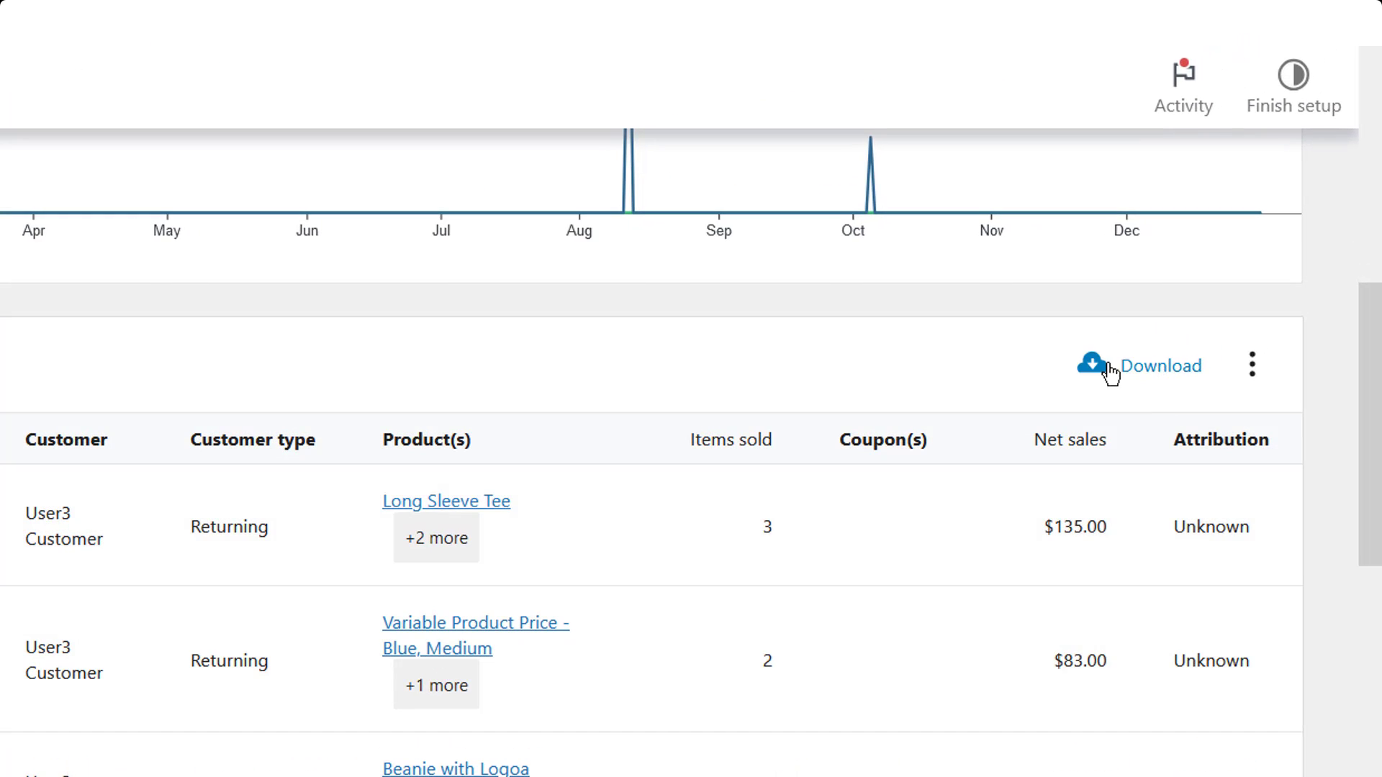
Step: Download the Orders report so it is emailed as an export
click(1118, 370)
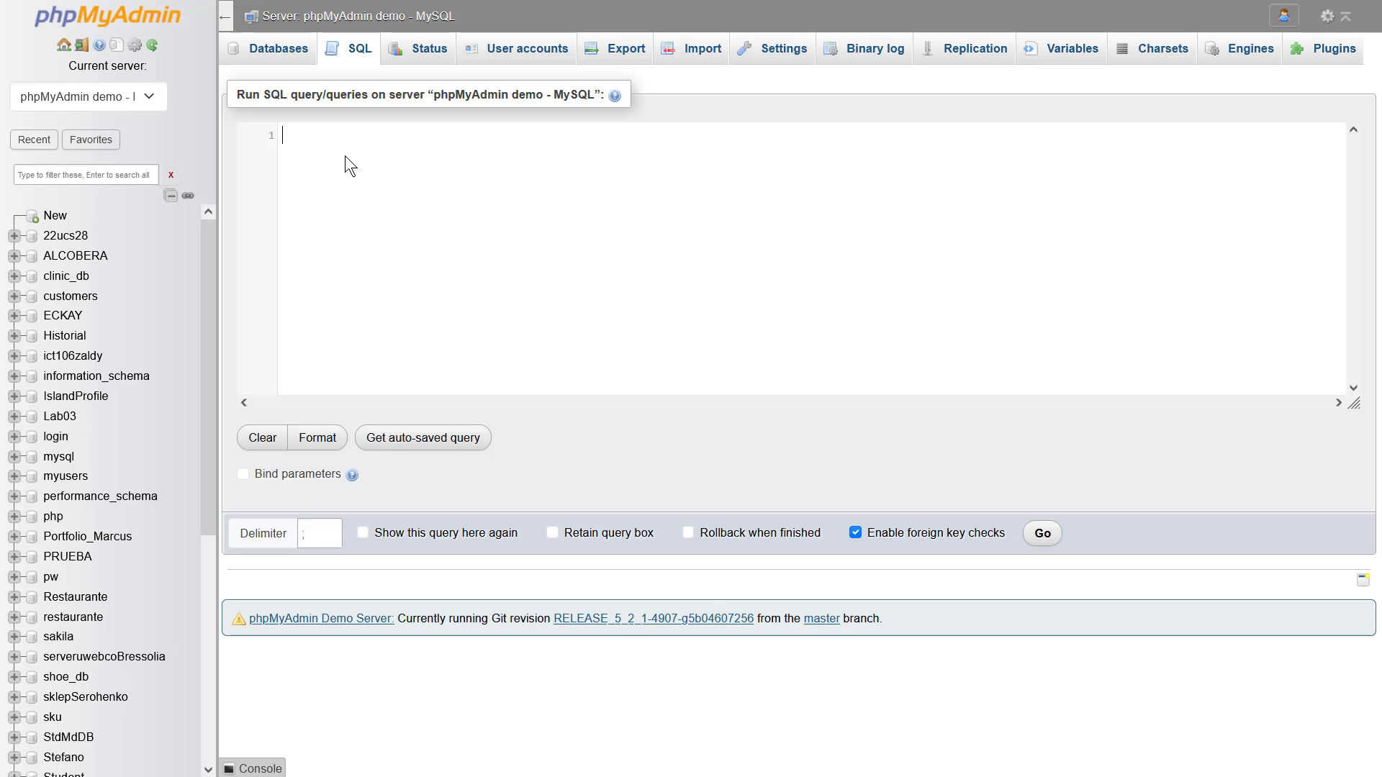
Step: Paste the WooCommerce order-items SELECT query into the SQL editor
key(ctrl+v)
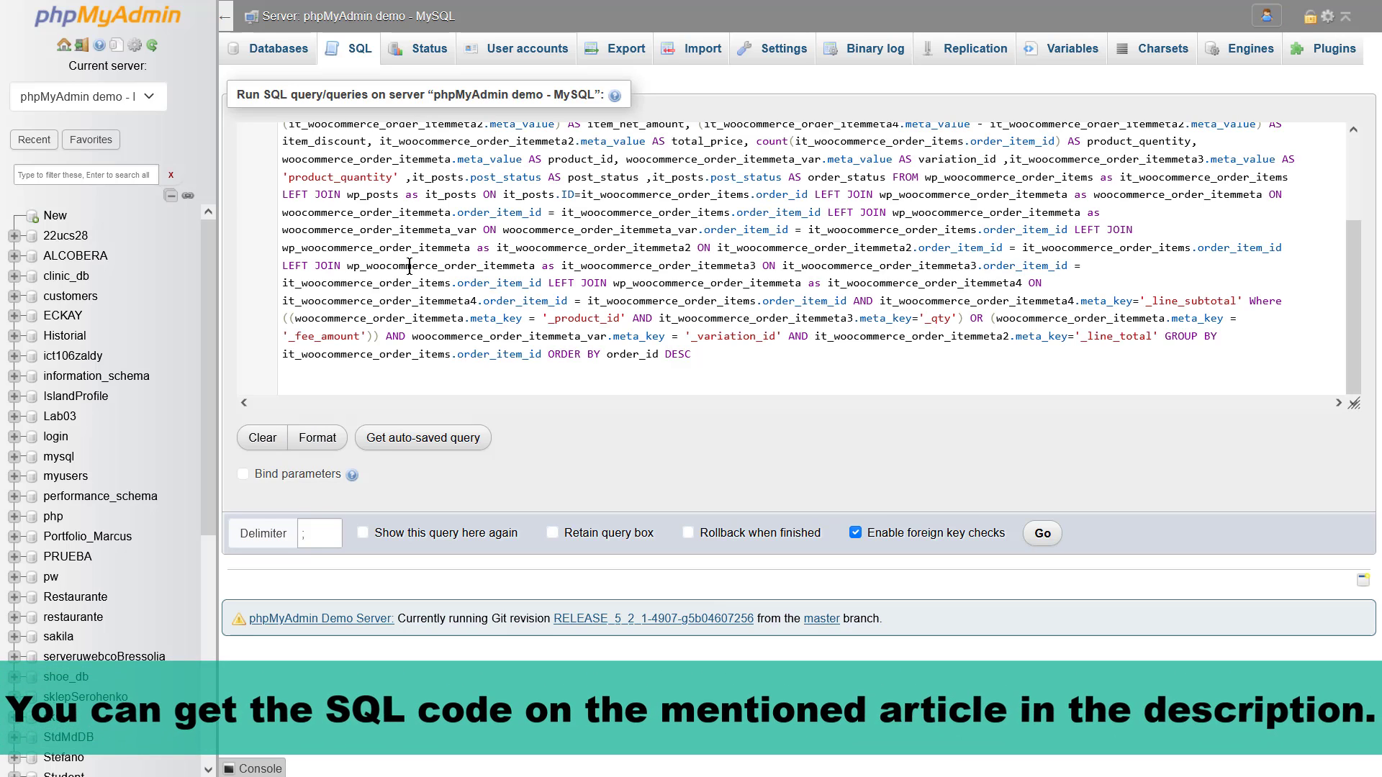
scroll(408, 267, down, 3)
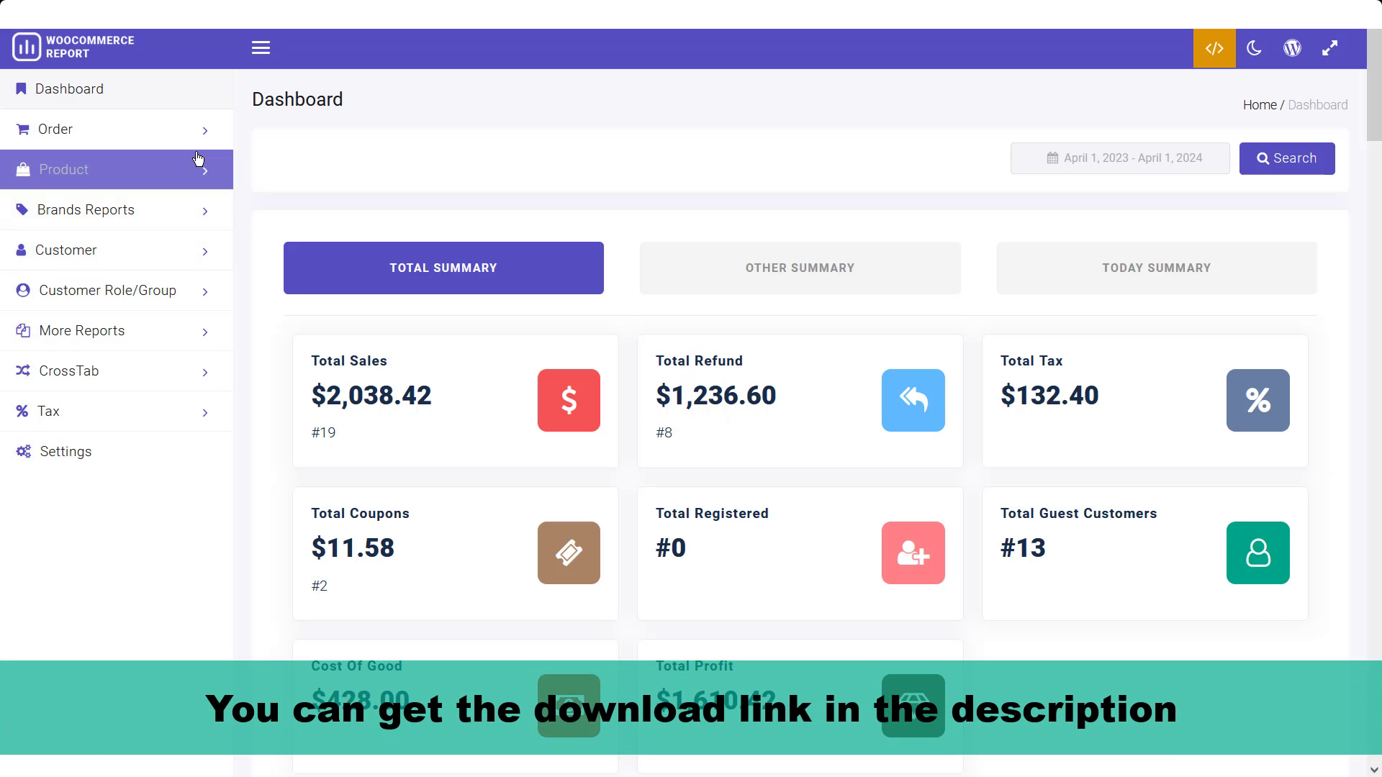
Step: Go to All Orders and review the start and end date filters unchanged
click(200, 132)
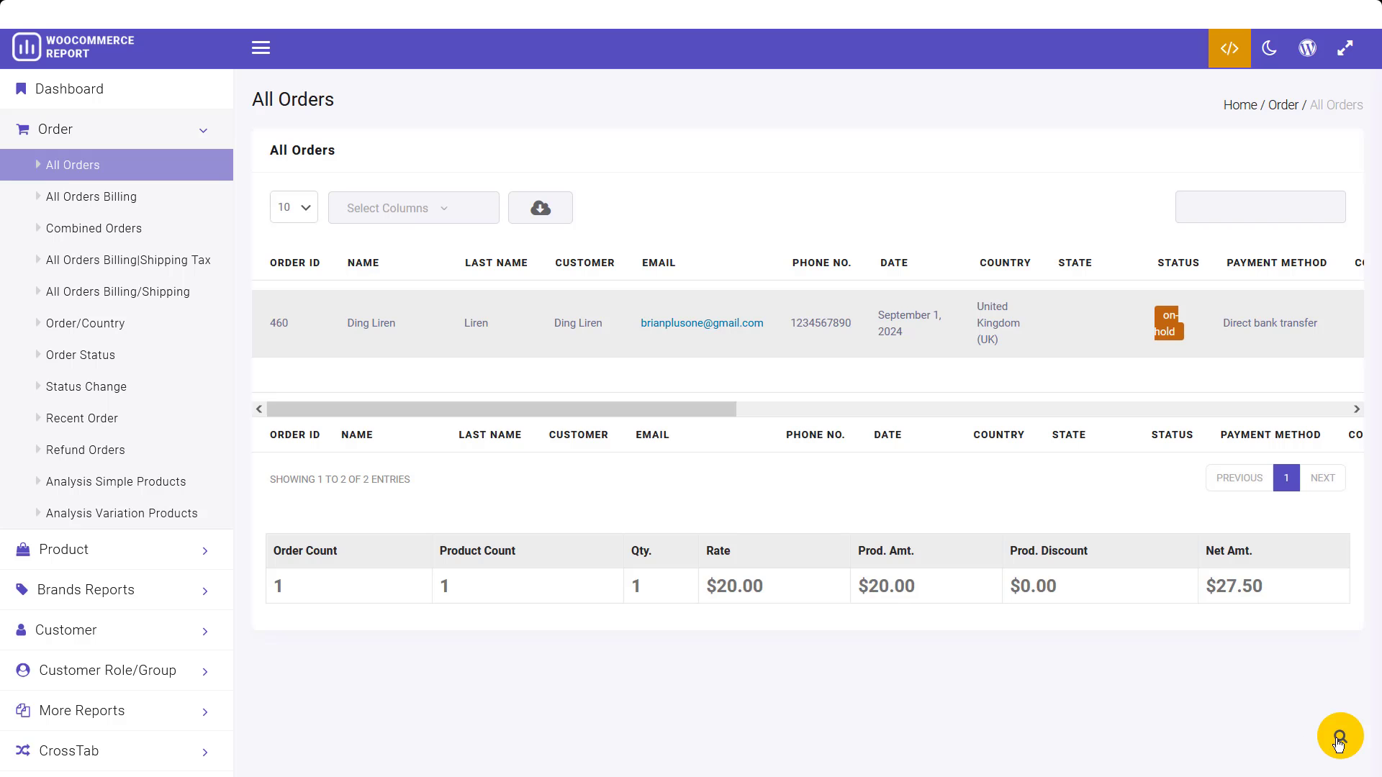
click(1340, 741)
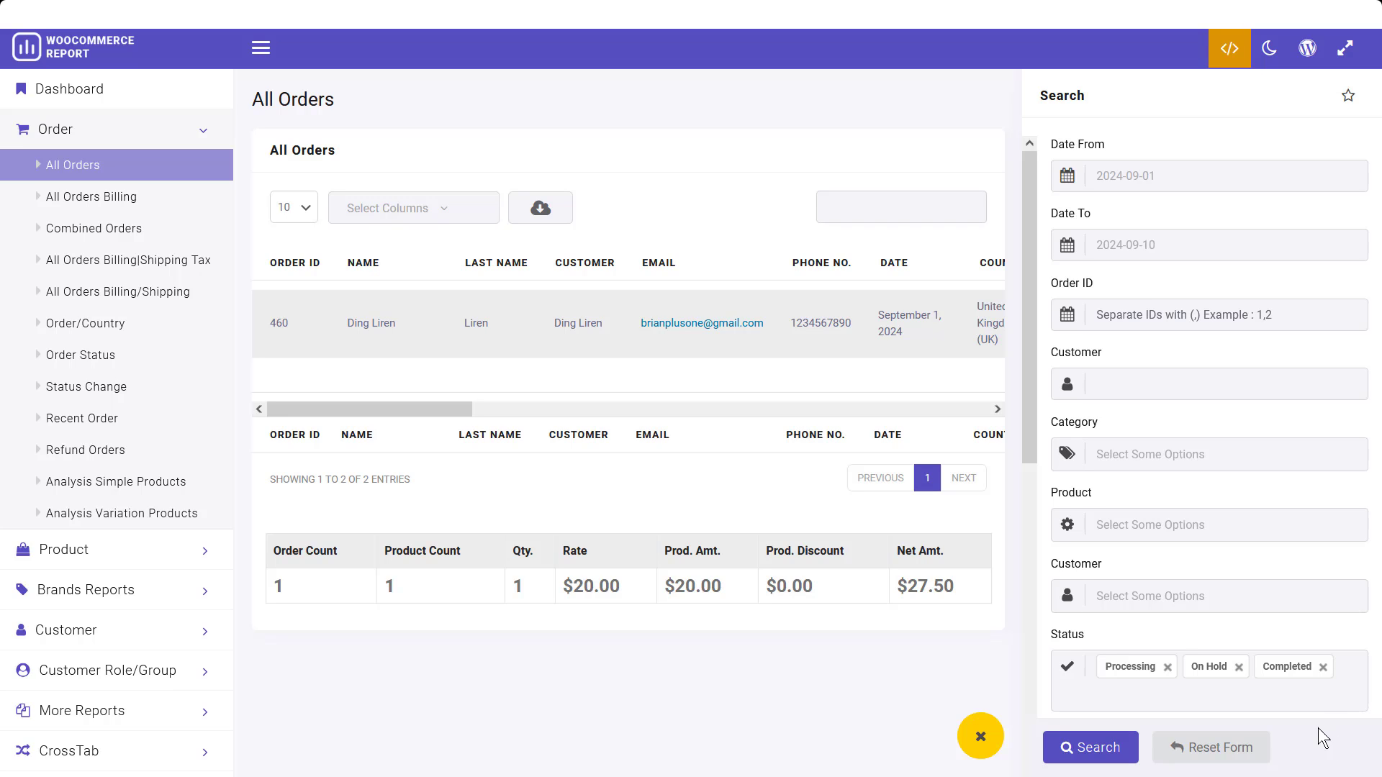
click(1165, 173)
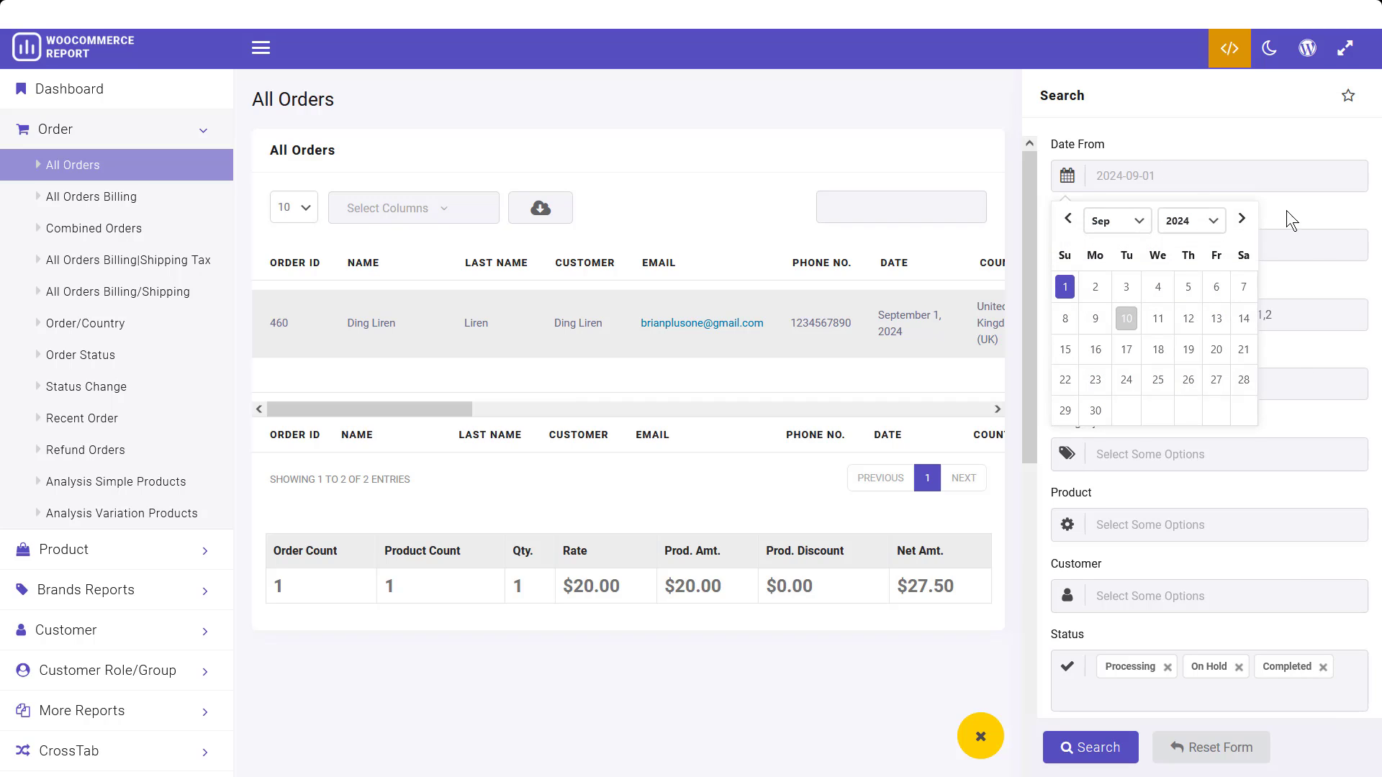
click(1311, 251)
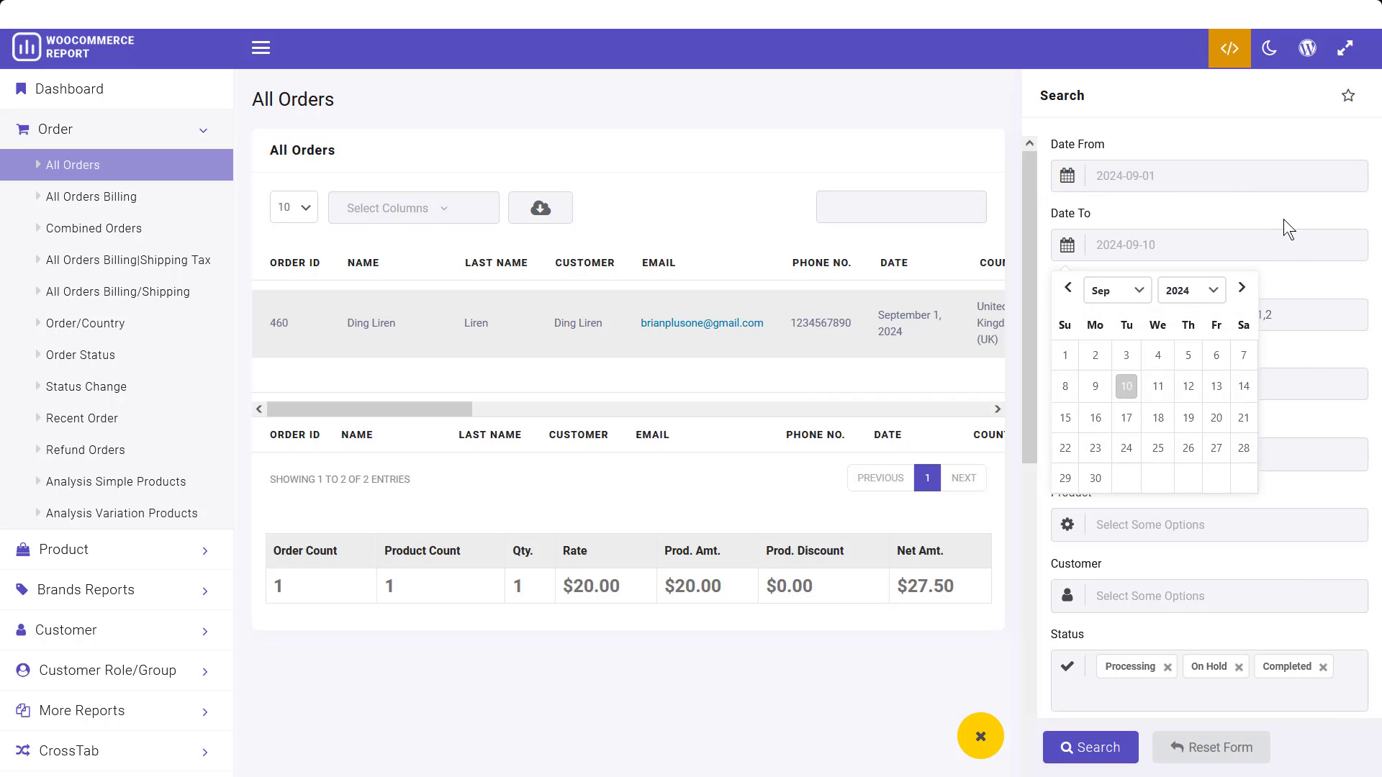
click(1284, 219)
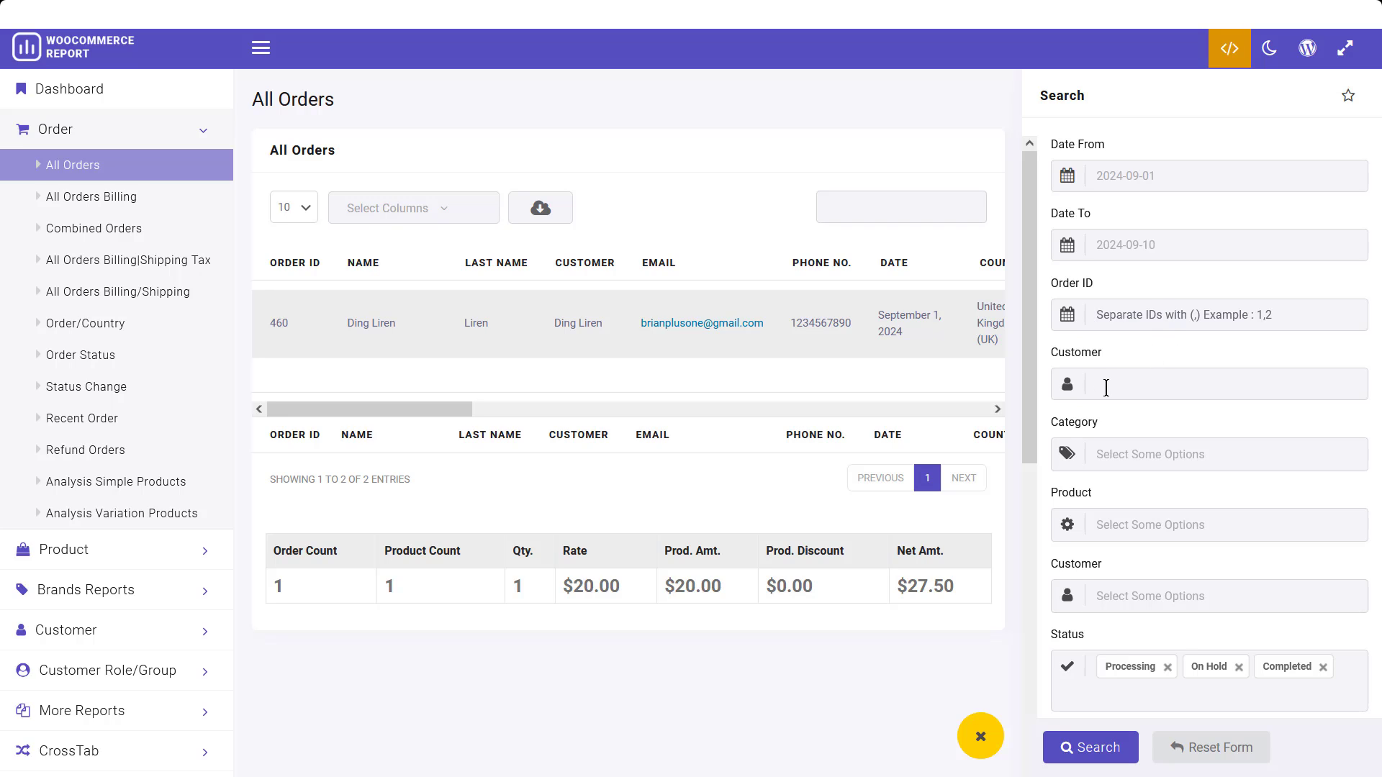
Step: Inspect the category and product filter lists, then search with default filters listing order 460
click(1109, 450)
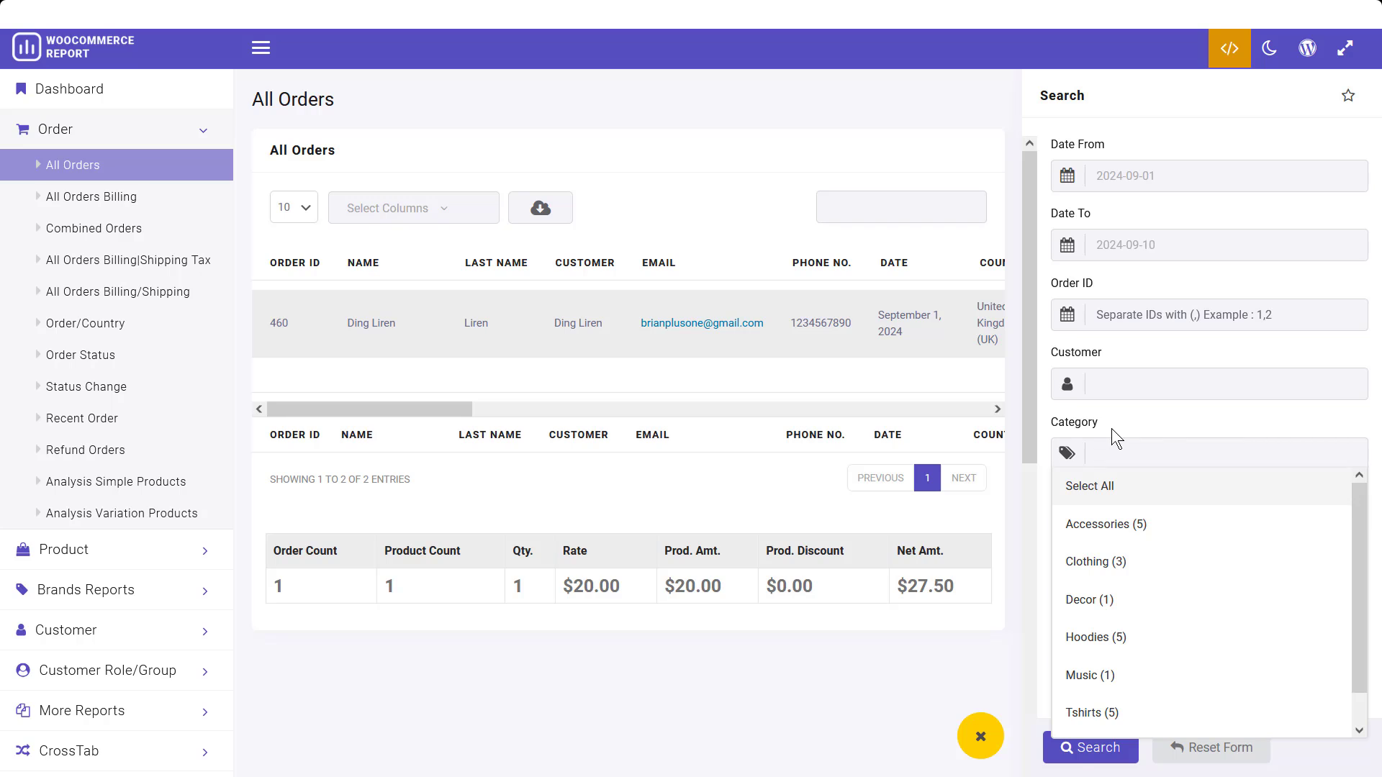
click(1111, 431)
click(1108, 525)
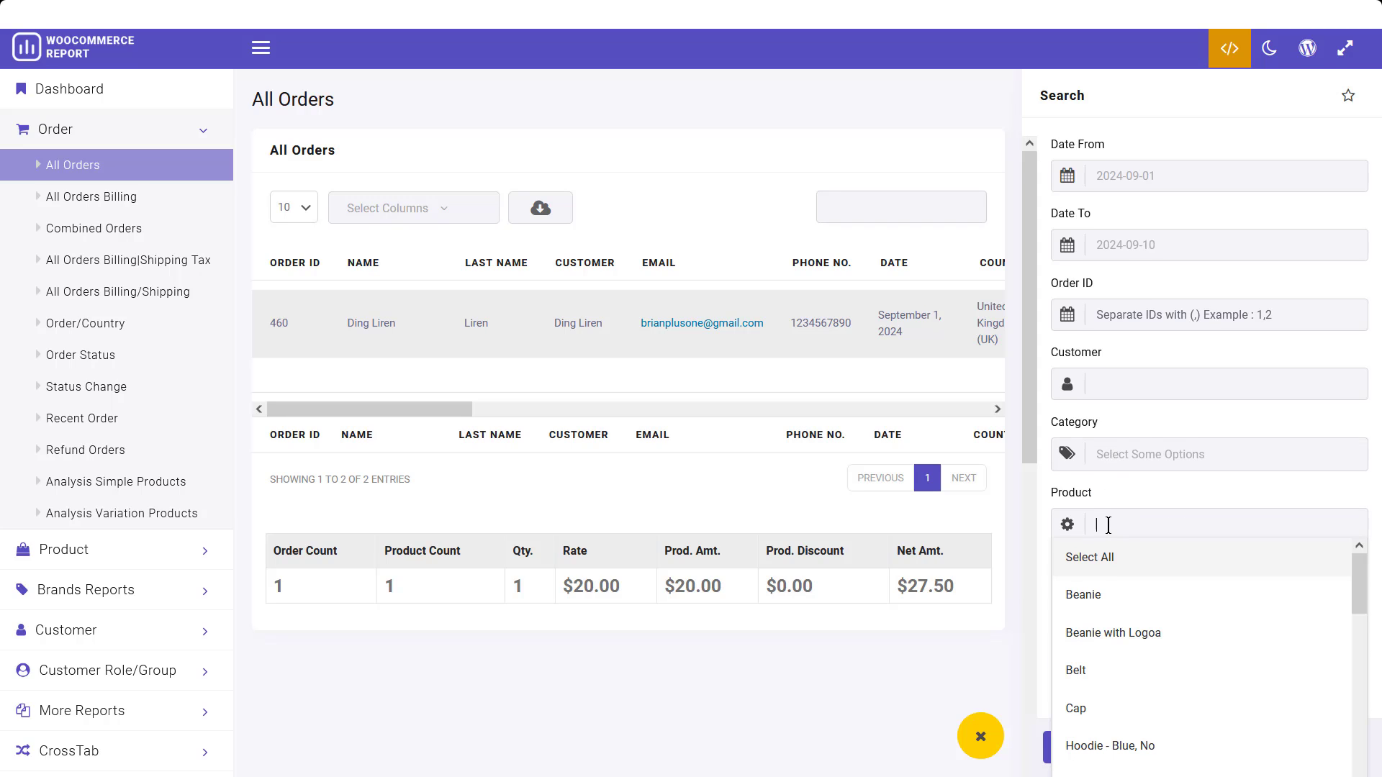
scroll(1108, 524, down, 1)
click(1127, 417)
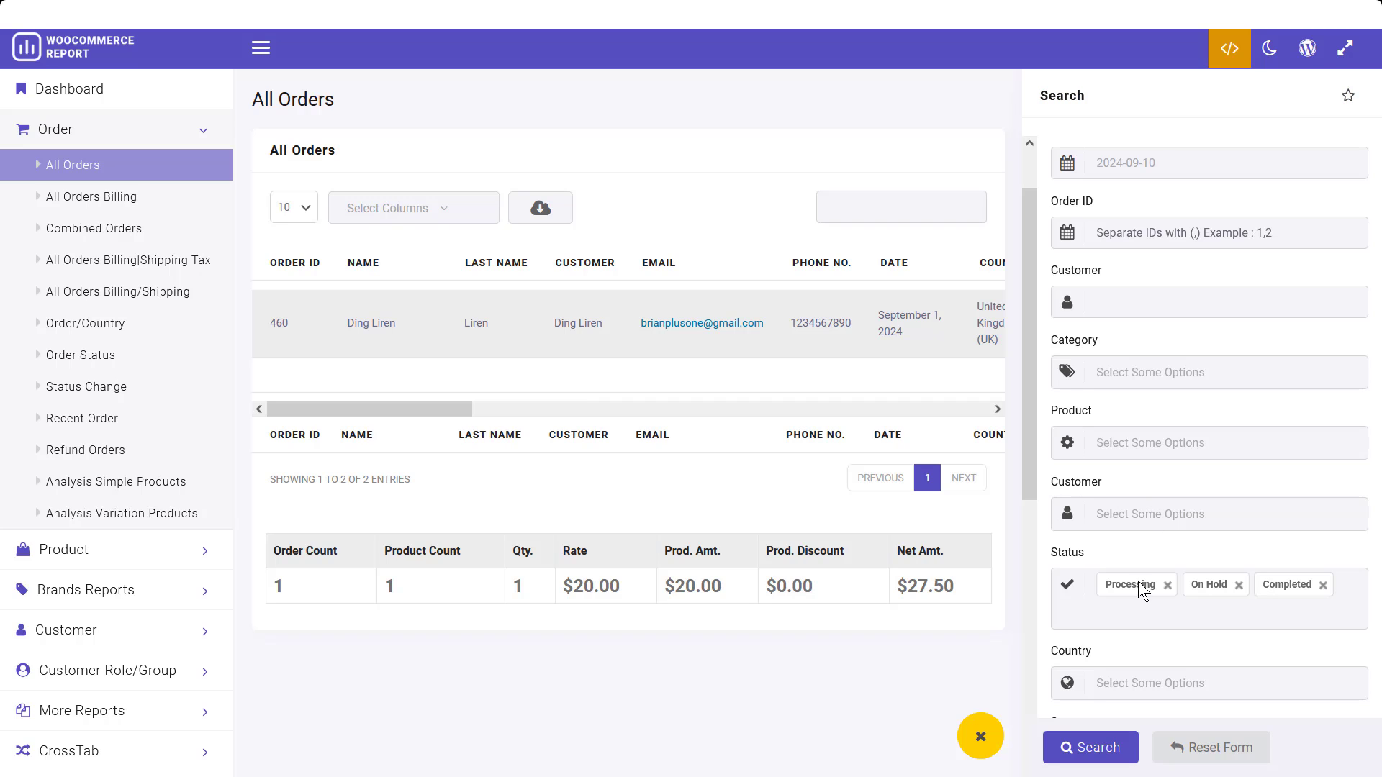
scroll(1151, 621, down, 3)
scroll(1154, 631, down, 3)
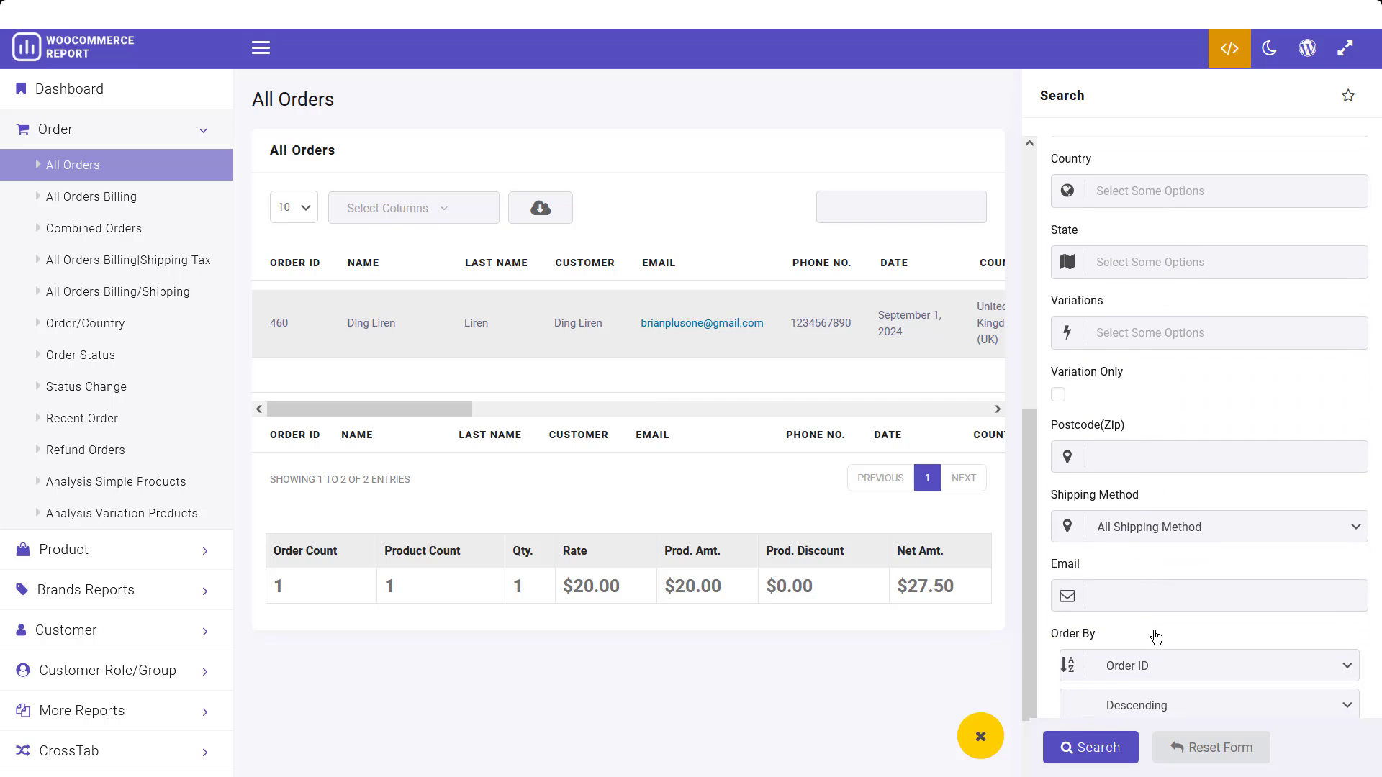
scroll(1154, 631, down, 2)
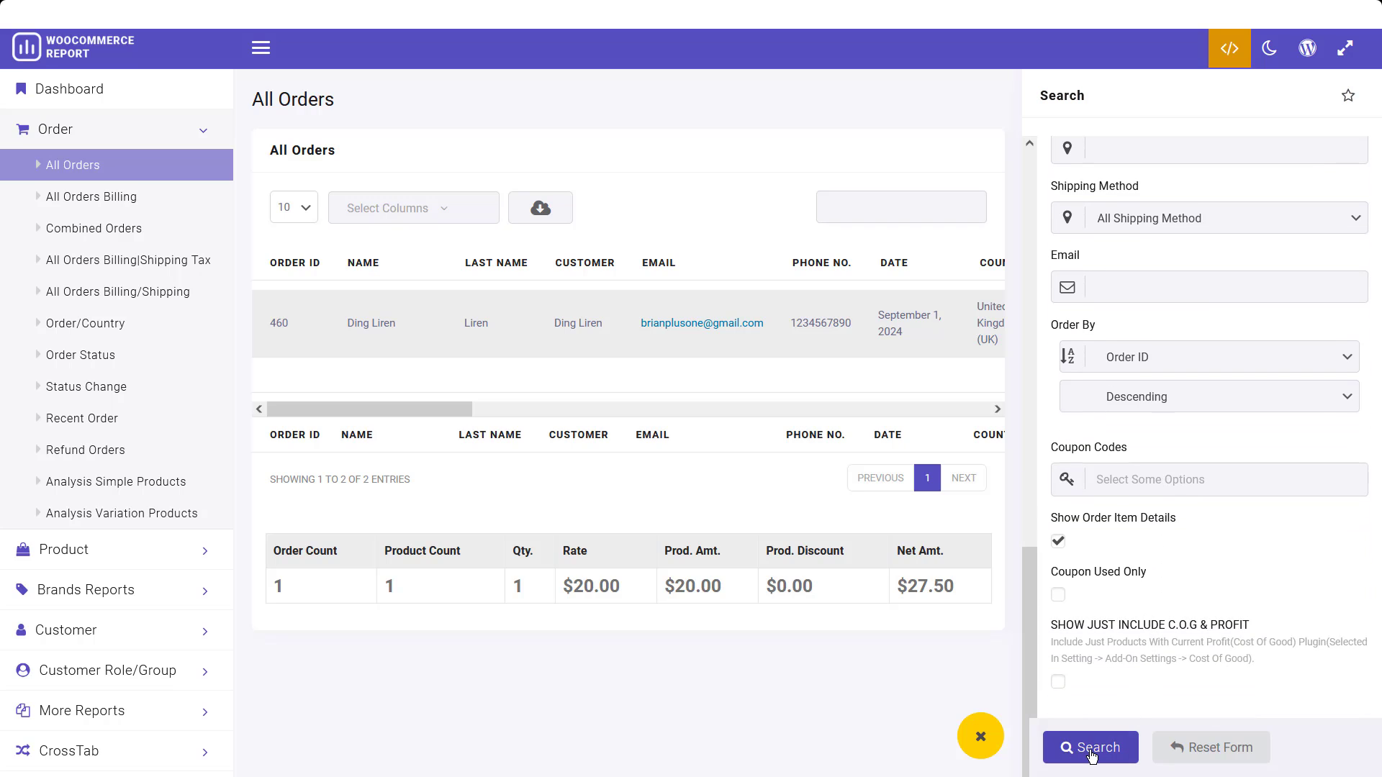
click(993, 737)
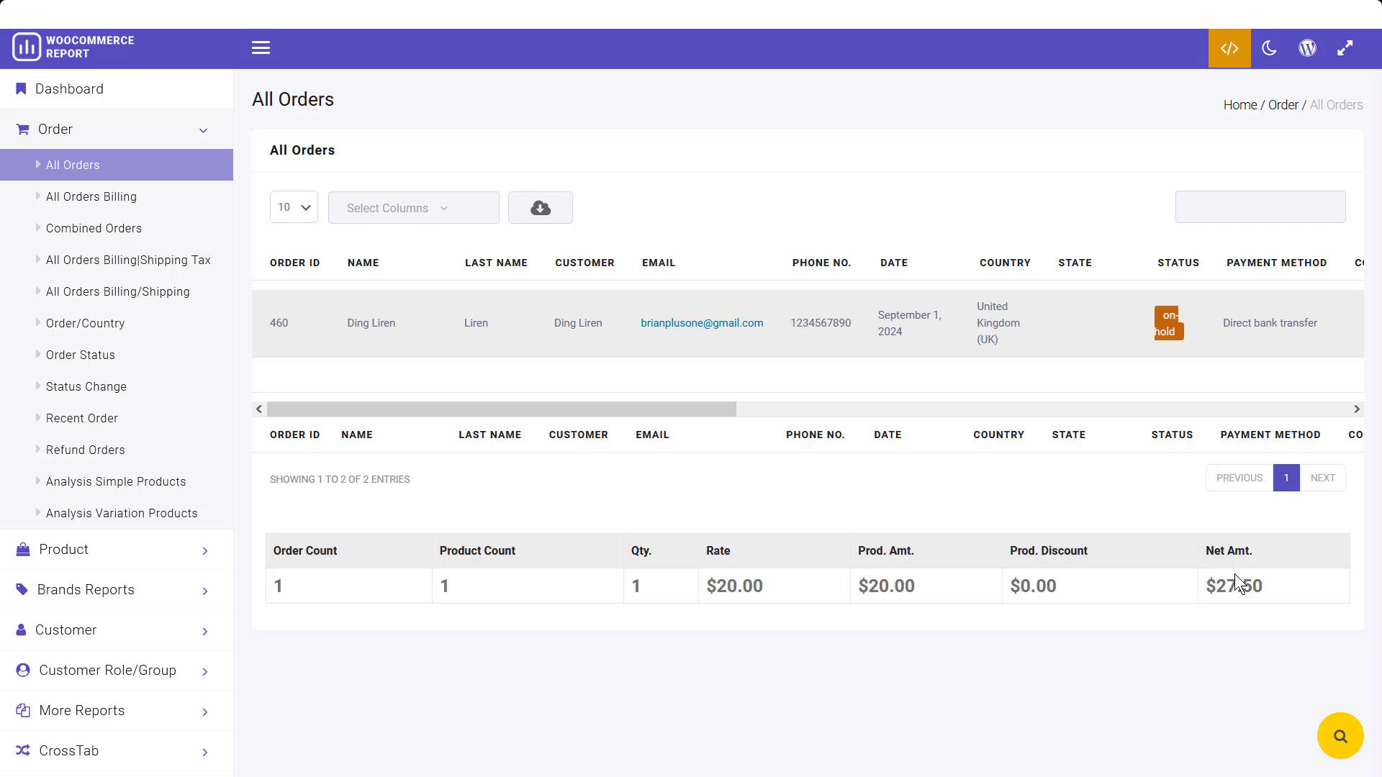
Step: Set the All Orders date filter to start from 2021-09-09
click(1340, 739)
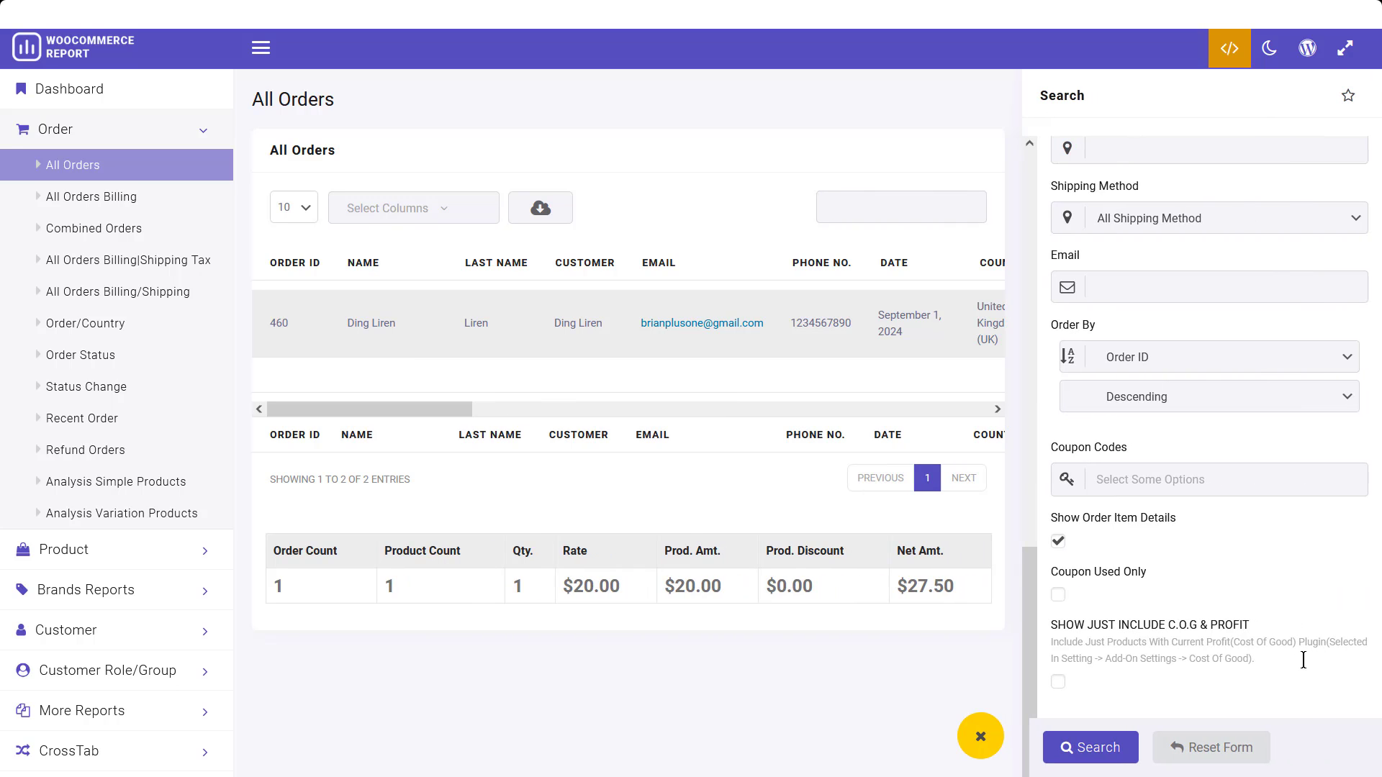
scroll(1303, 660, up, 5)
scroll(1285, 432, up, 5)
click(1261, 176)
click(1188, 219)
click(1187, 386)
click(1182, 357)
scroll(1183, 346, down, 4)
scroll(1190, 446, down, 1)
Step: Limit orders to United States (US) and run the search to list US orders
click(1190, 449)
scroll(1199, 583, down, 2)
click(1217, 702)
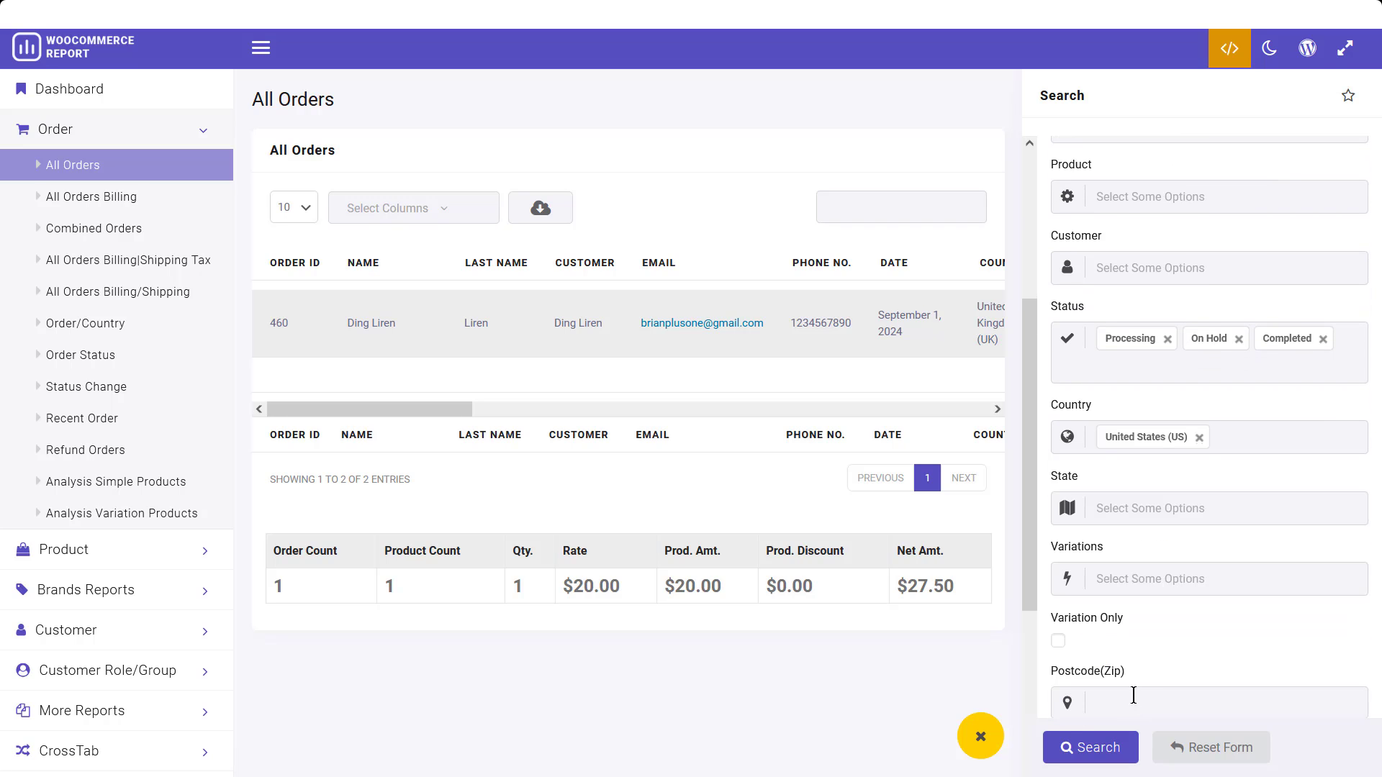
click(1083, 749)
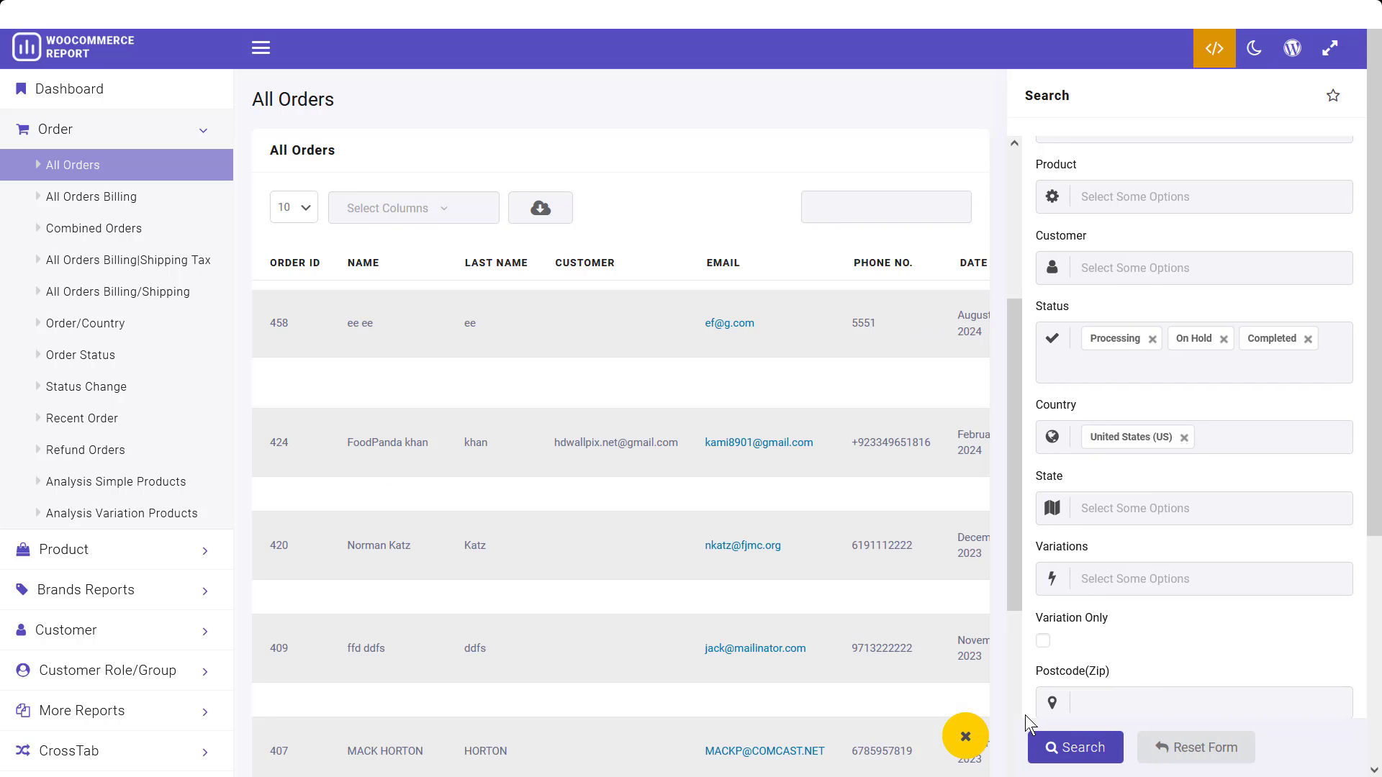
click(966, 737)
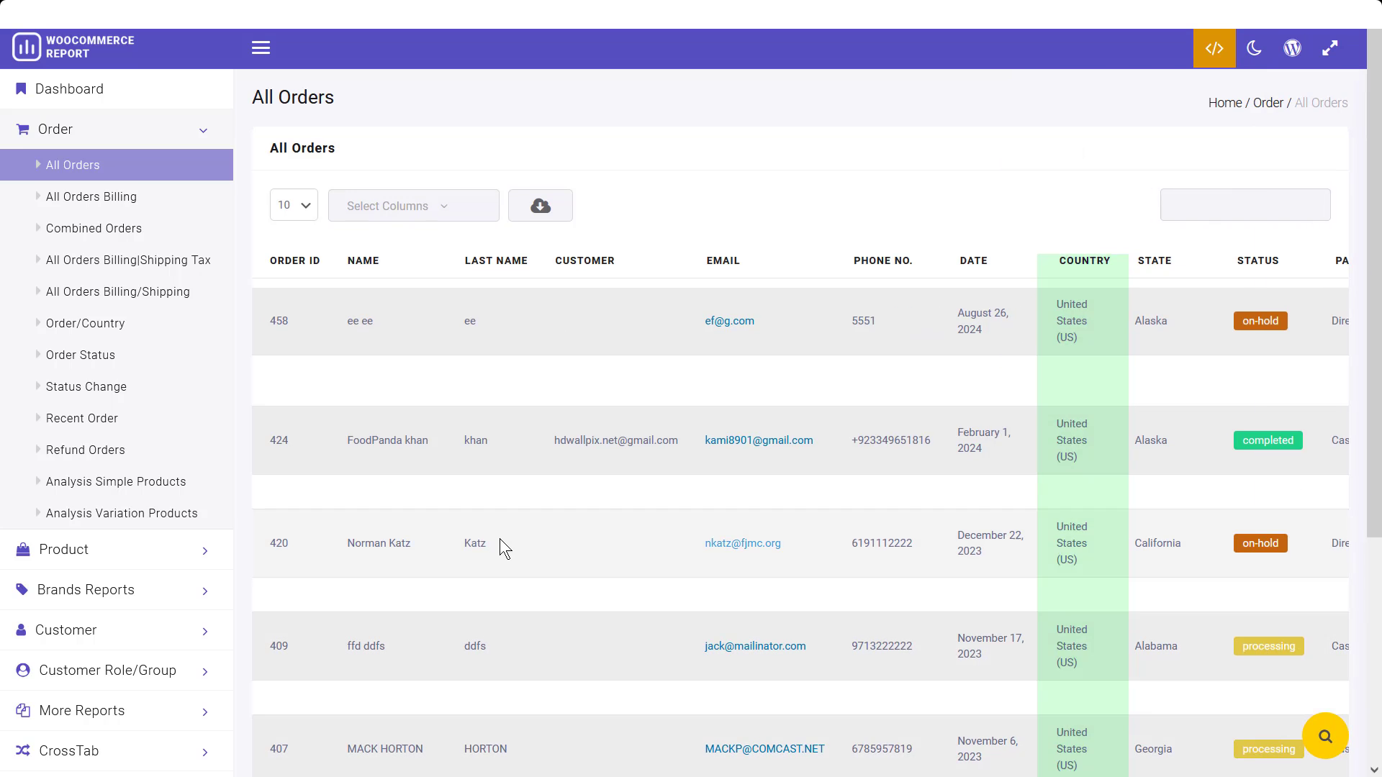
scroll(500, 539, down, 3)
scroll(500, 539, up, 3)
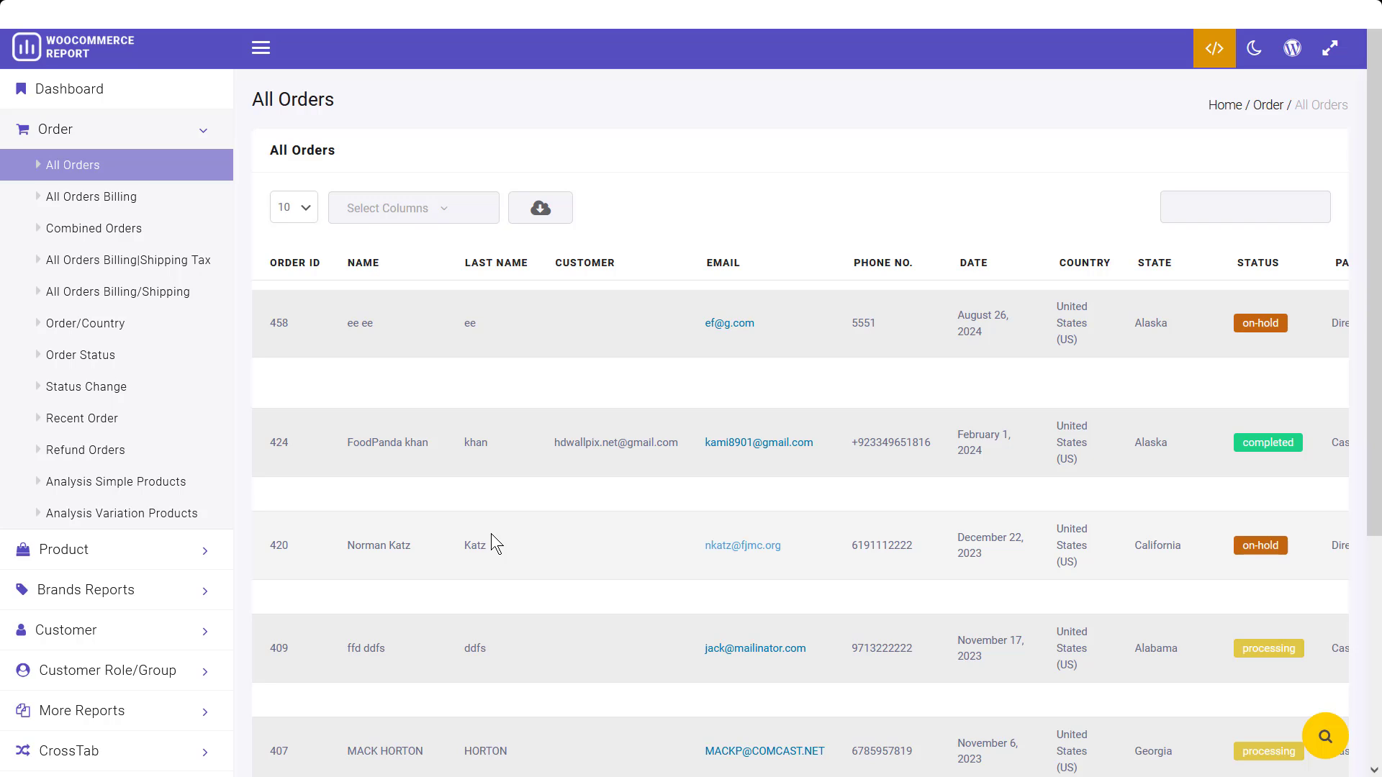
Step: Set the All Orders search Date From to 2022-09-14
click(1327, 736)
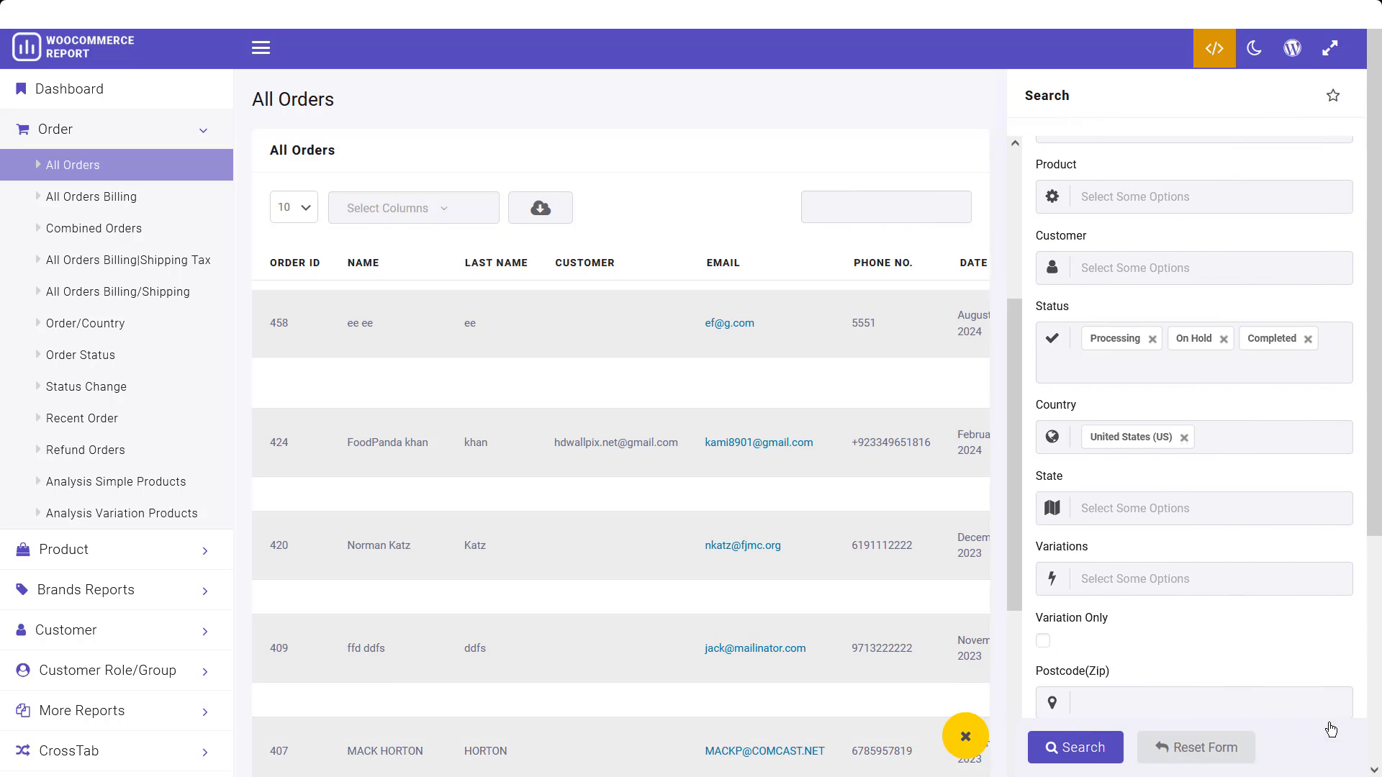
scroll(1124, 374, up, 3)
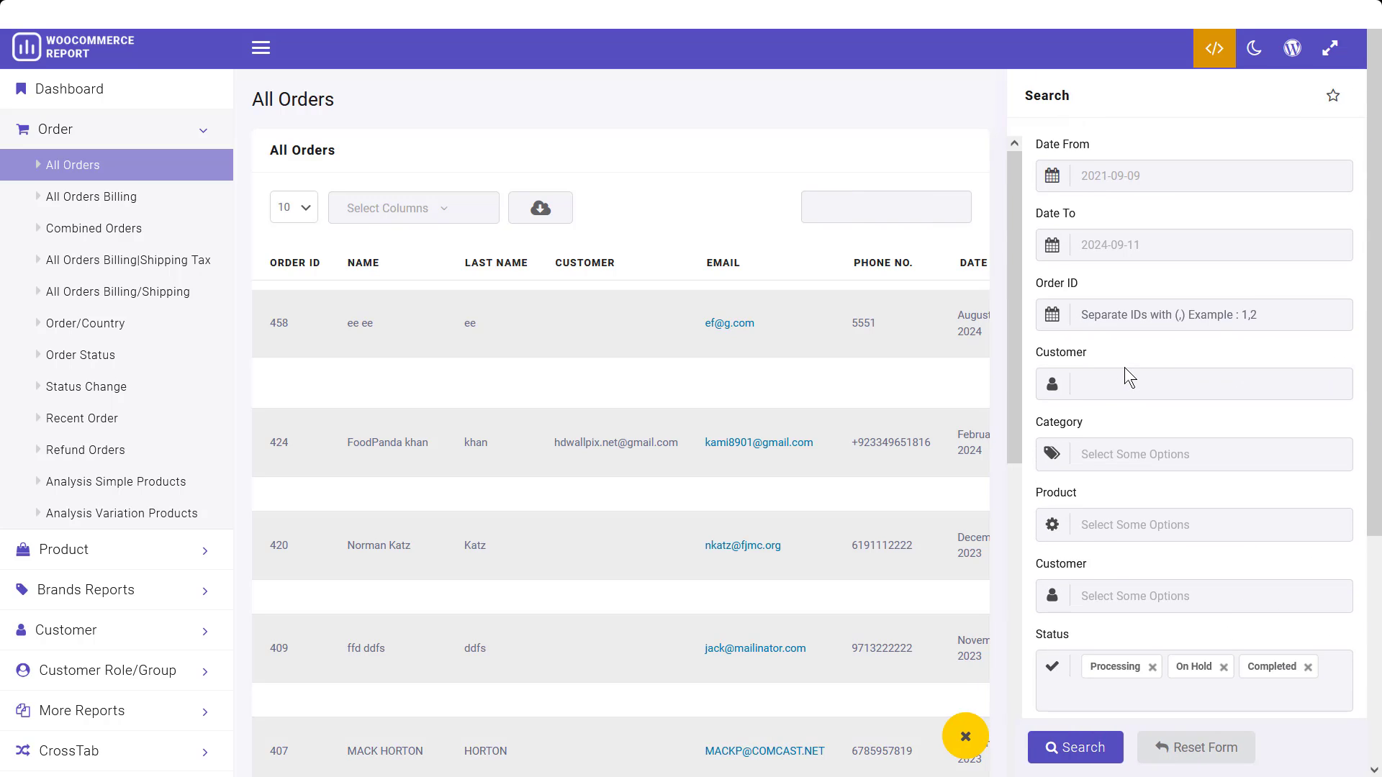
click(1089, 176)
click(1176, 220)
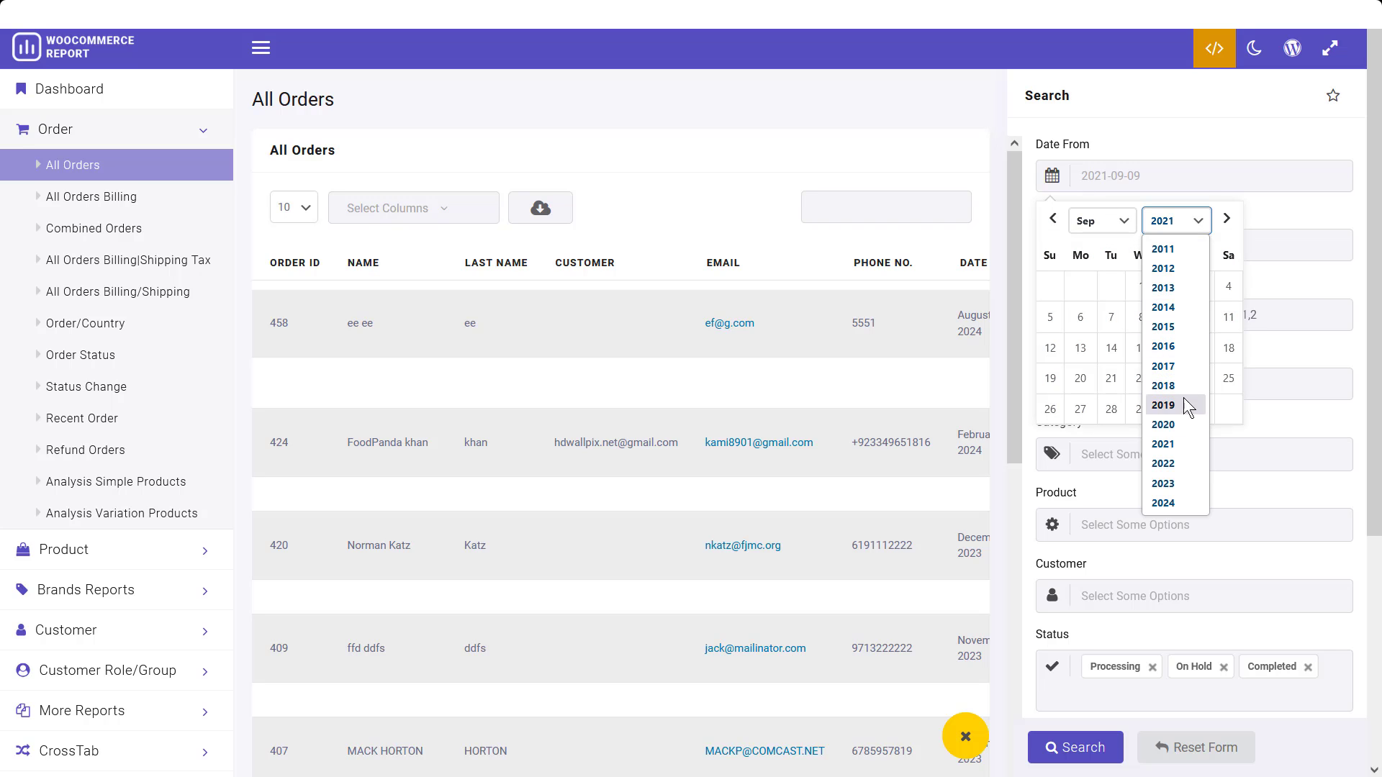
click(1177, 422)
click(1148, 402)
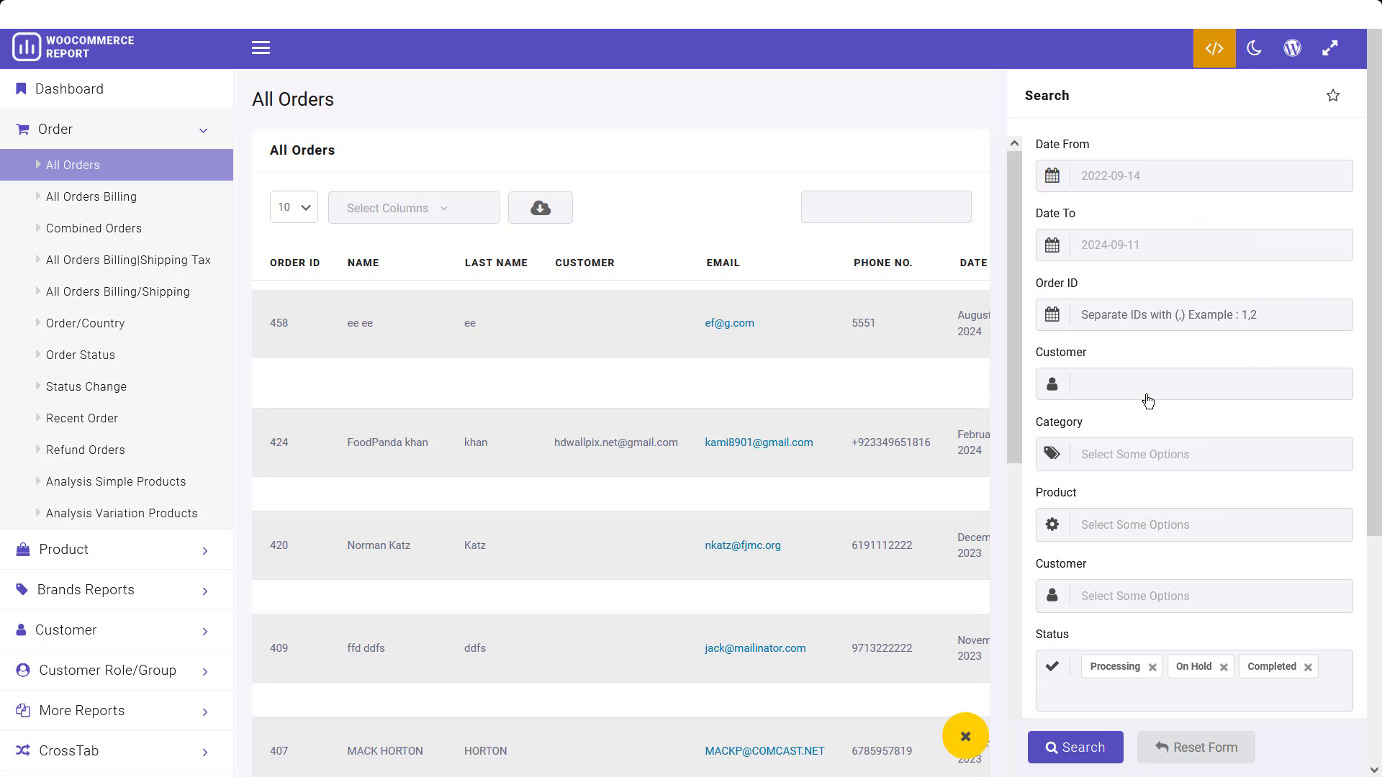
scroll(1145, 397, down, 1)
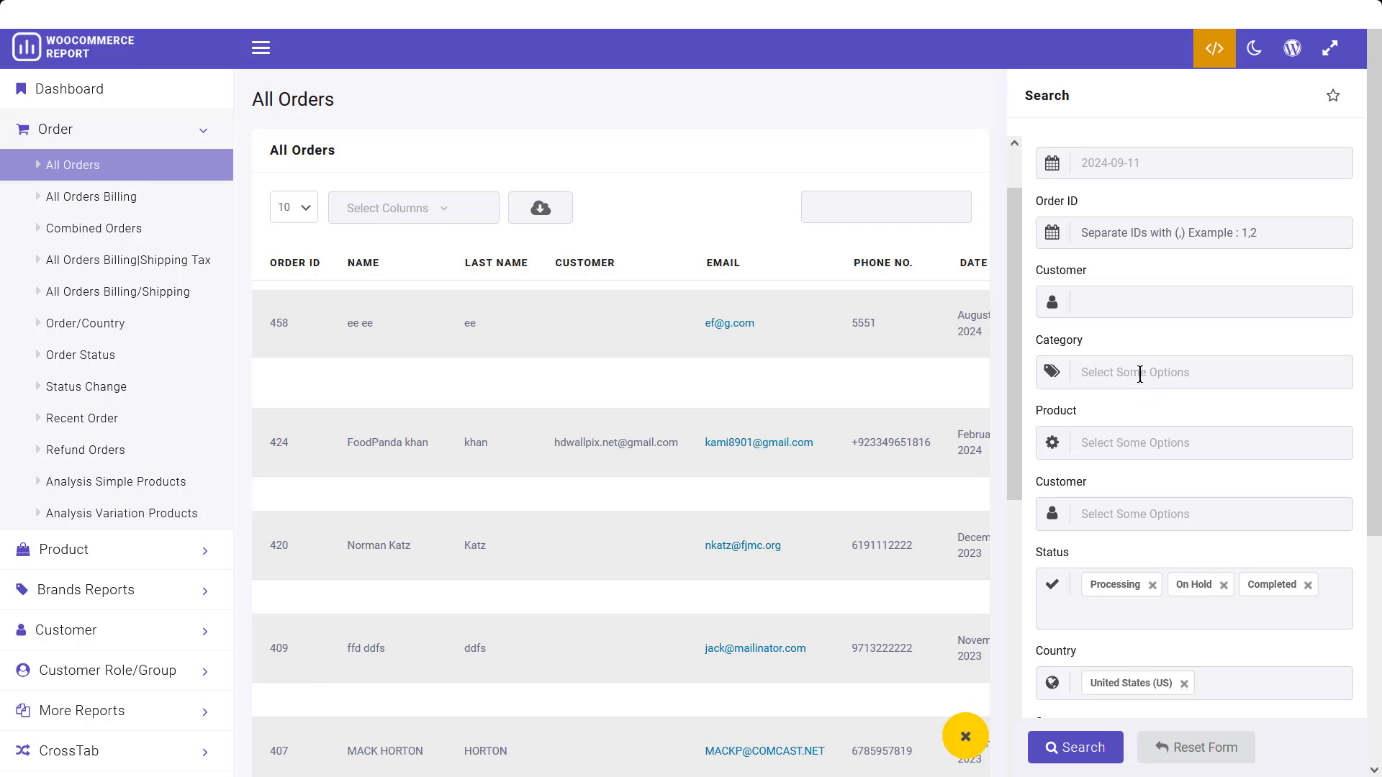
Step: Filter the orders to the Accessories category and return to the full table
click(1140, 374)
click(1136, 440)
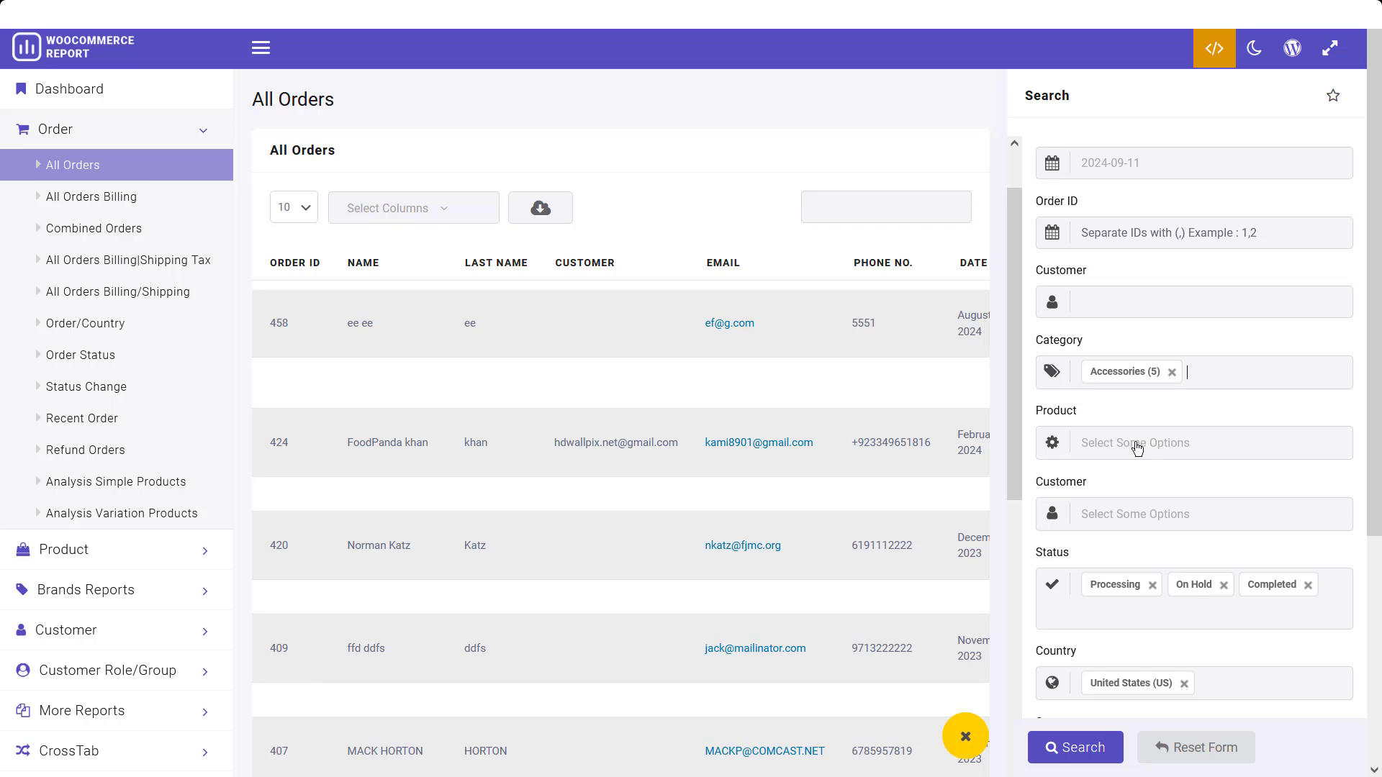
scroll(1090, 605, down, 2)
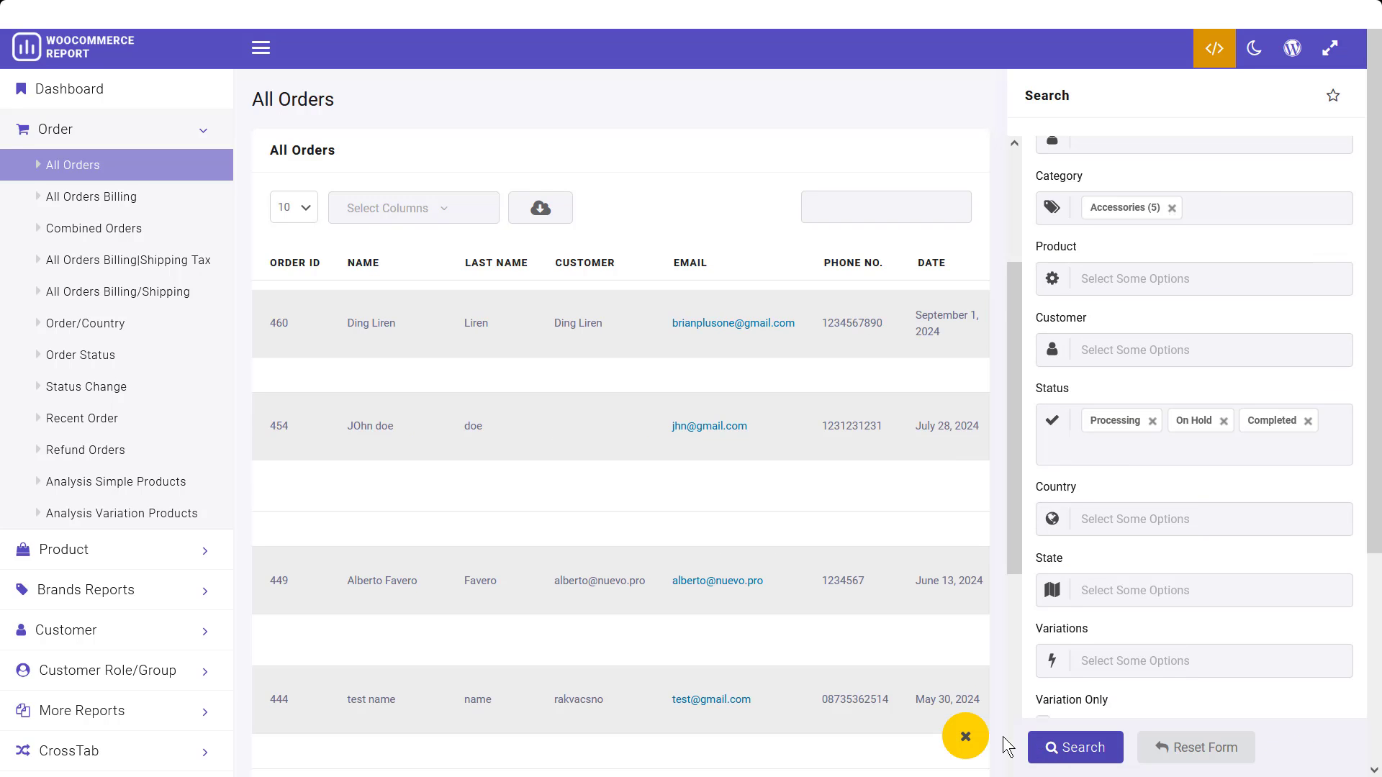
click(966, 737)
scroll(756, 626, down, 1)
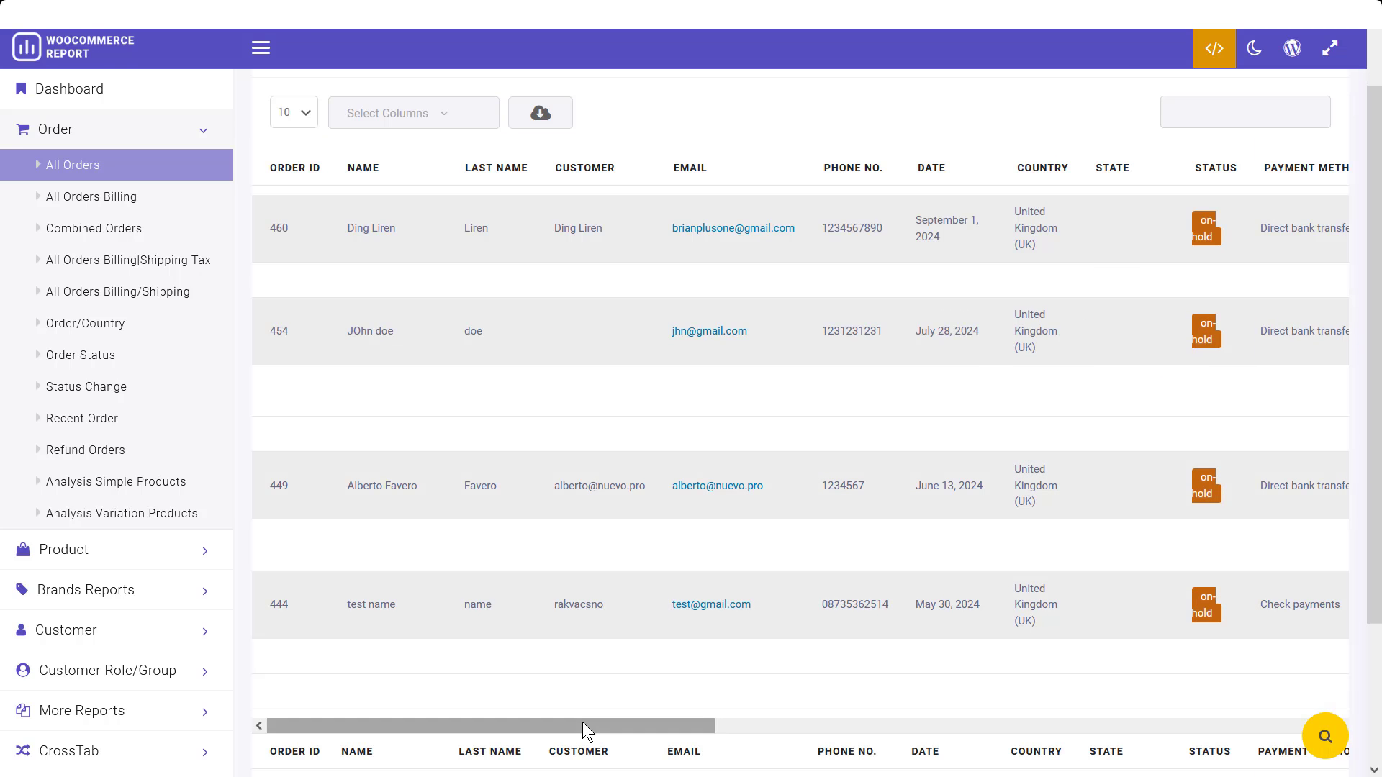
drag(582, 729, 1067, 710)
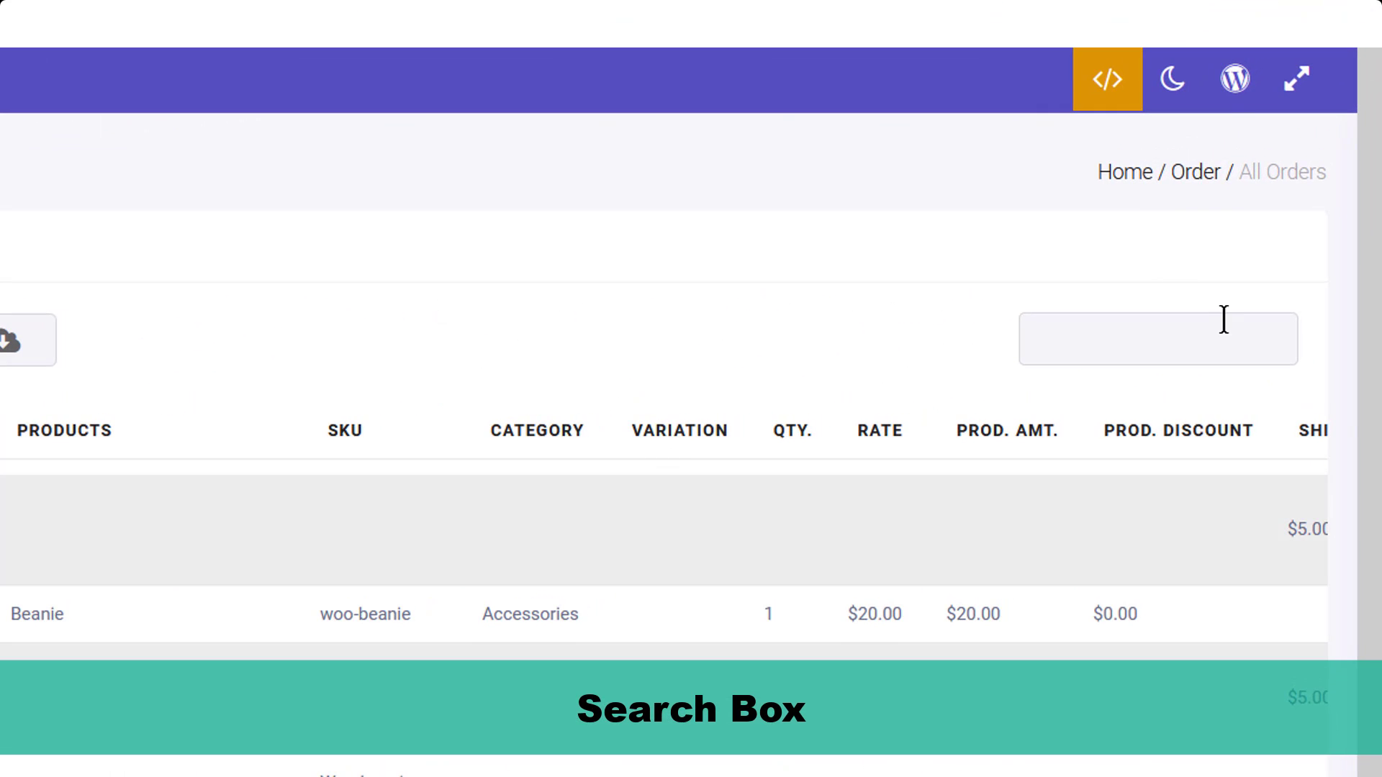
Step: Quick-search the rows for 'belt', clear it, and show the Select Columns list
click(1225, 325)
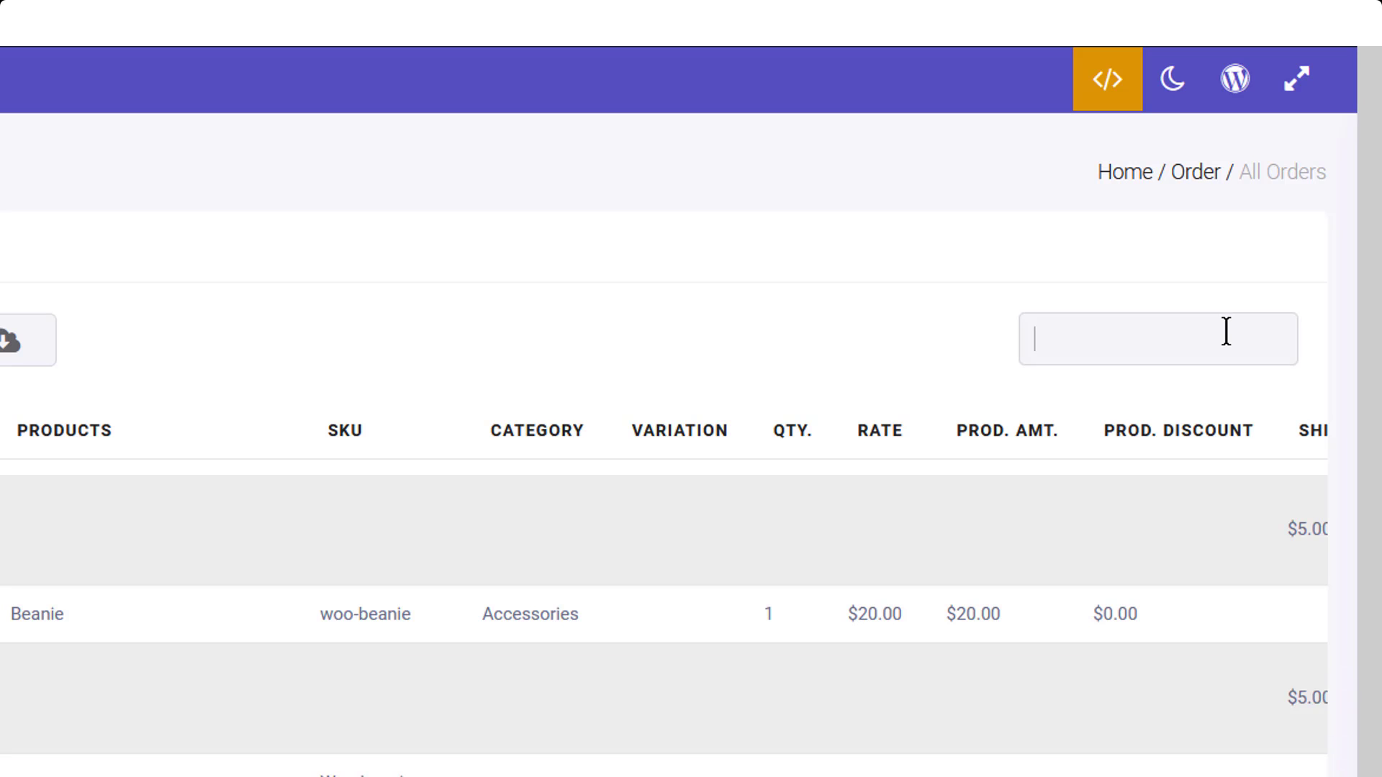
text(belt)
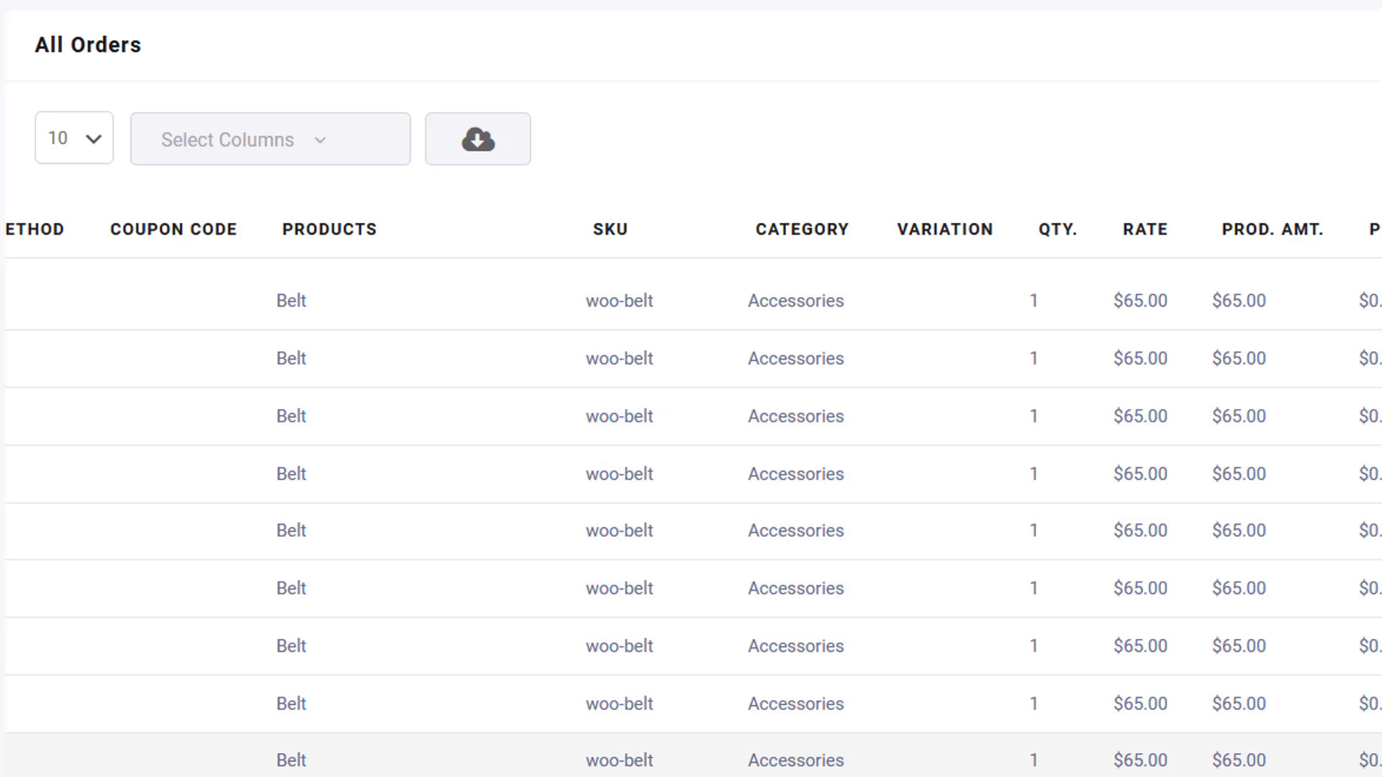
key(BackSpace)
key(BackSpace)
key(BackSpace)
click(392, 207)
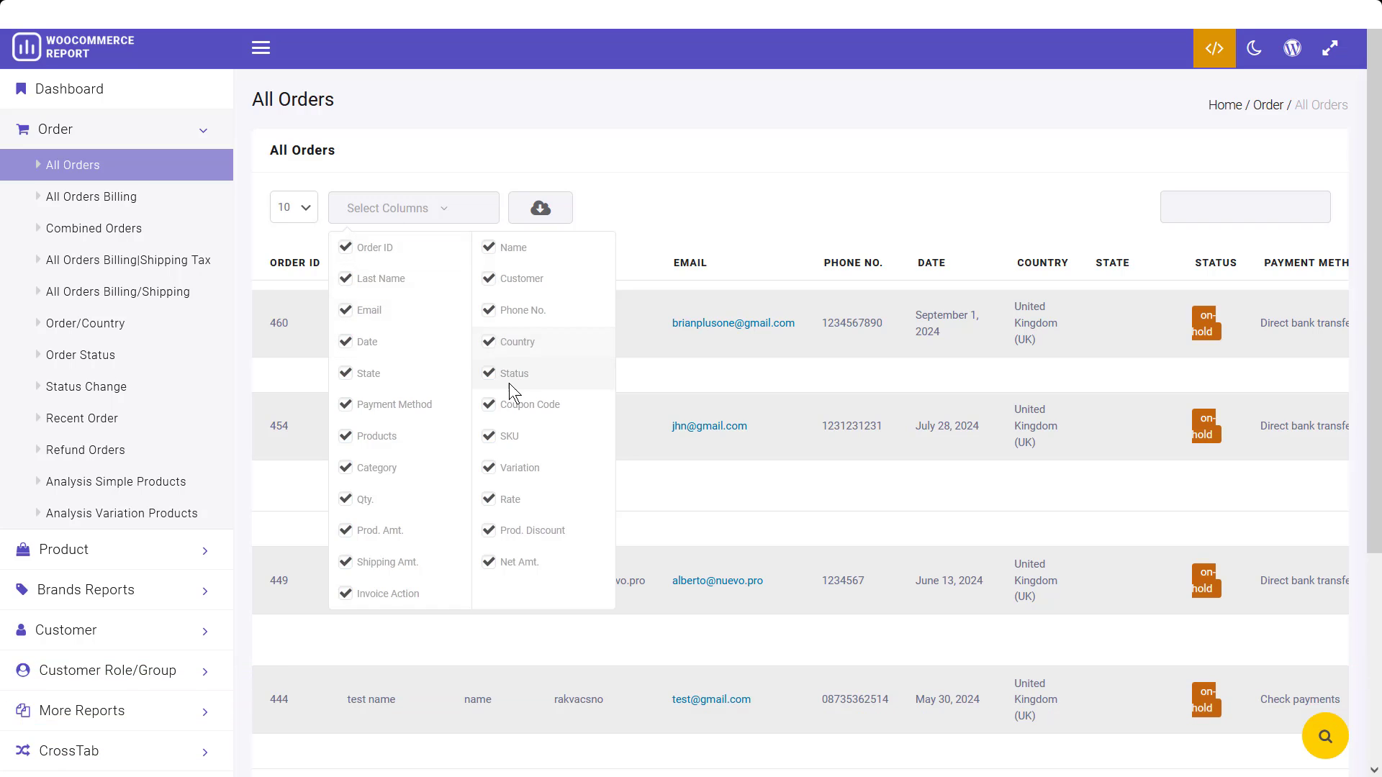
Step: Untick the SKU, Rate, Prod. Amt. and Invoice Action columns and apply
click(509, 438)
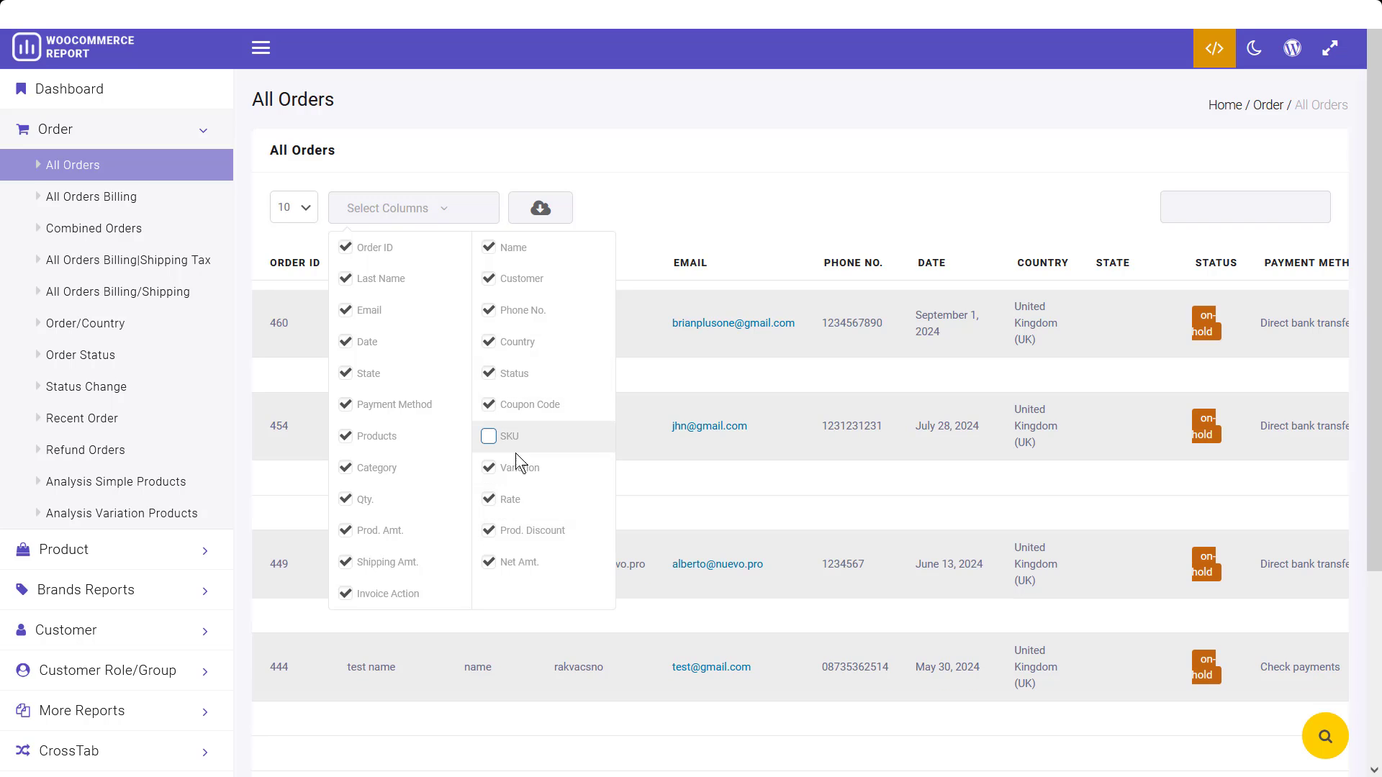
click(523, 500)
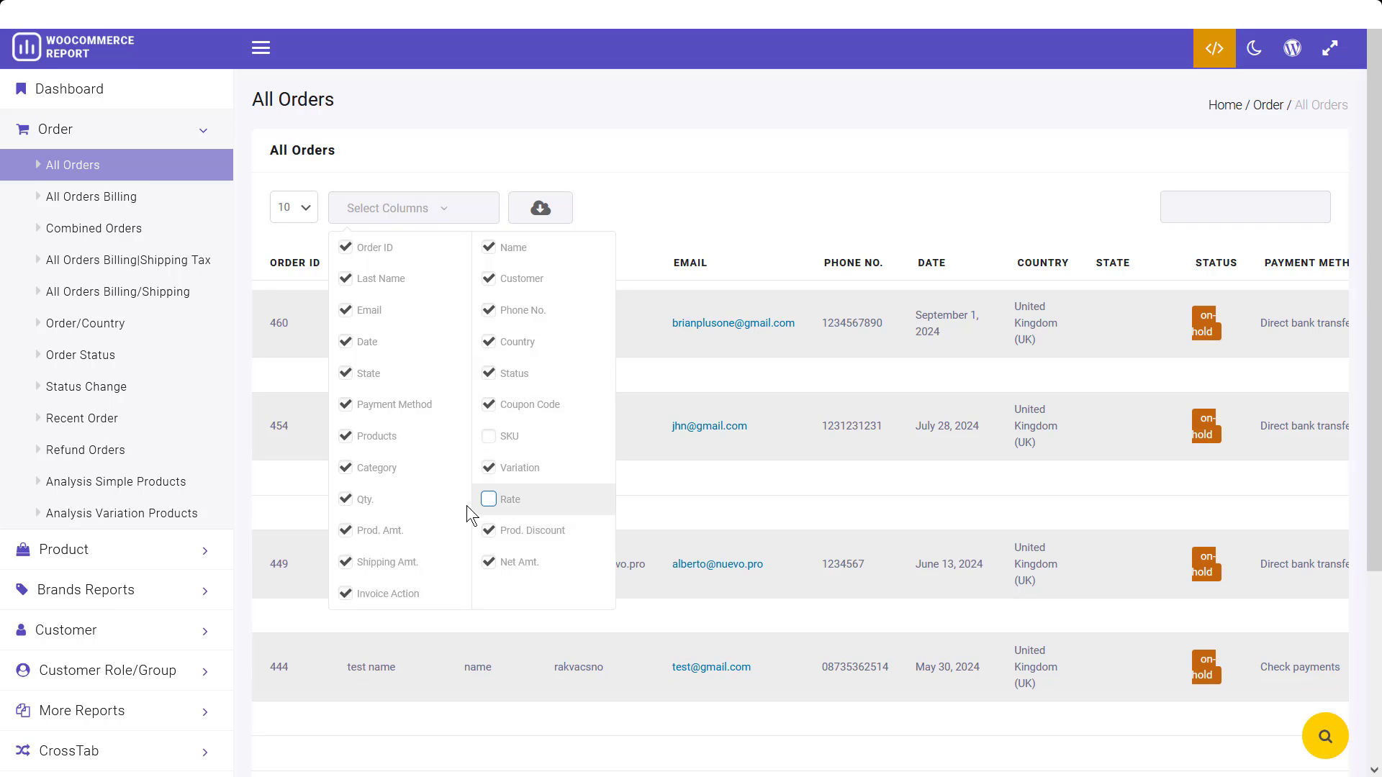
click(411, 542)
click(379, 594)
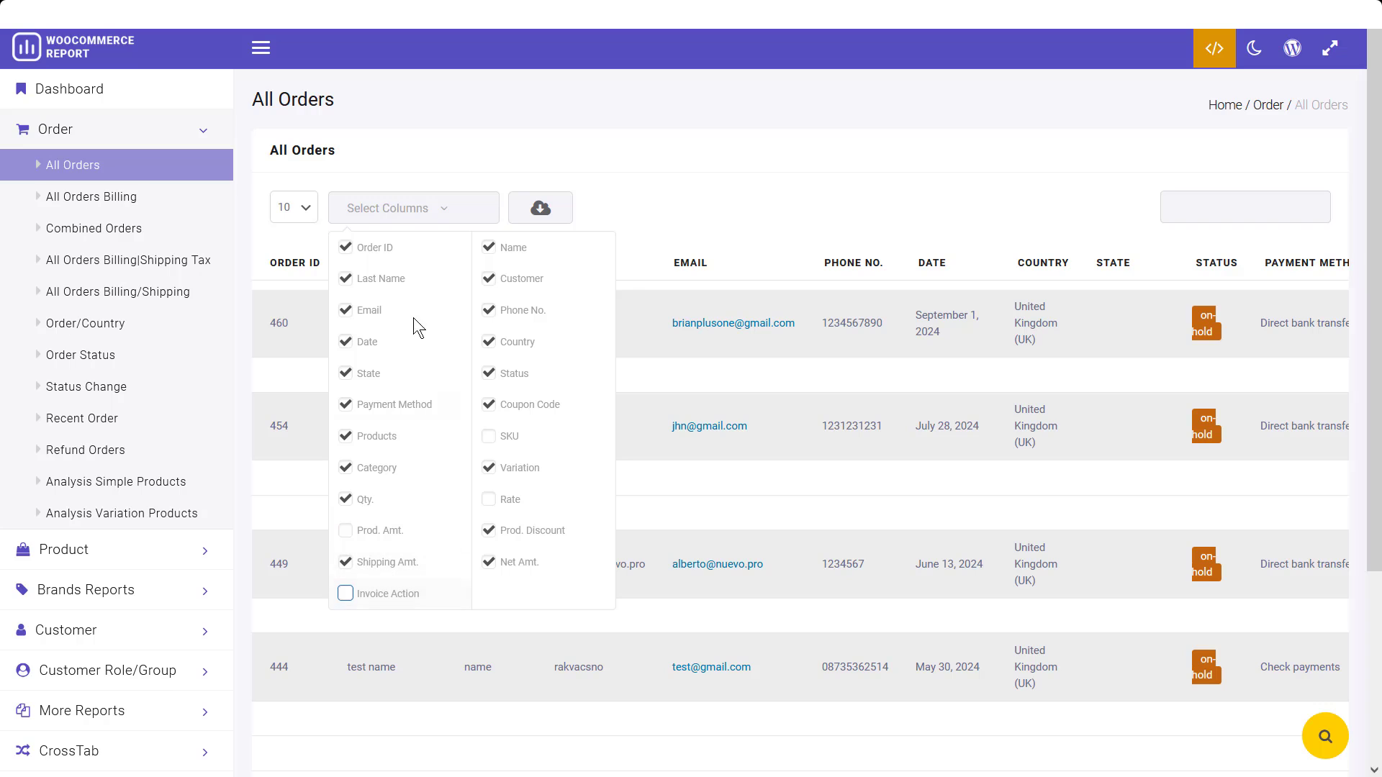
click(475, 219)
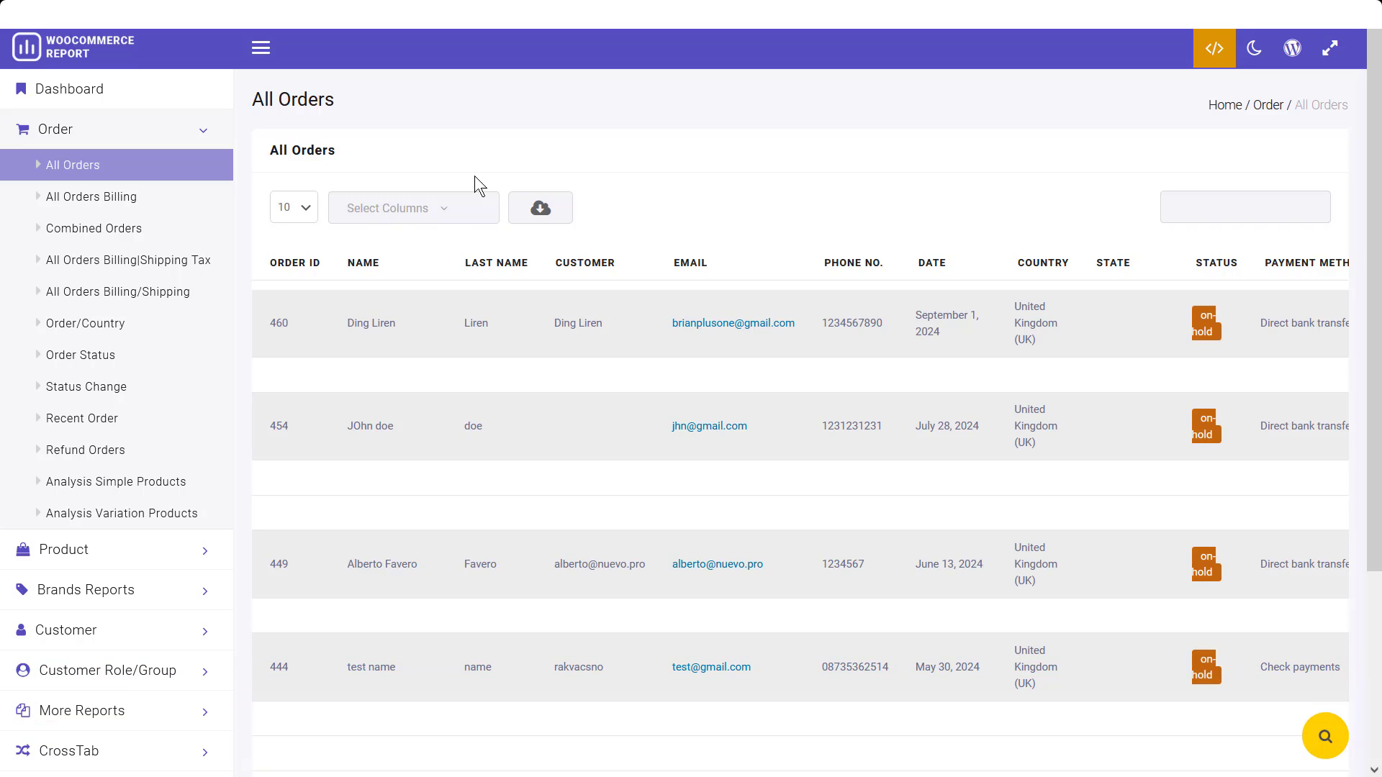
click(538, 206)
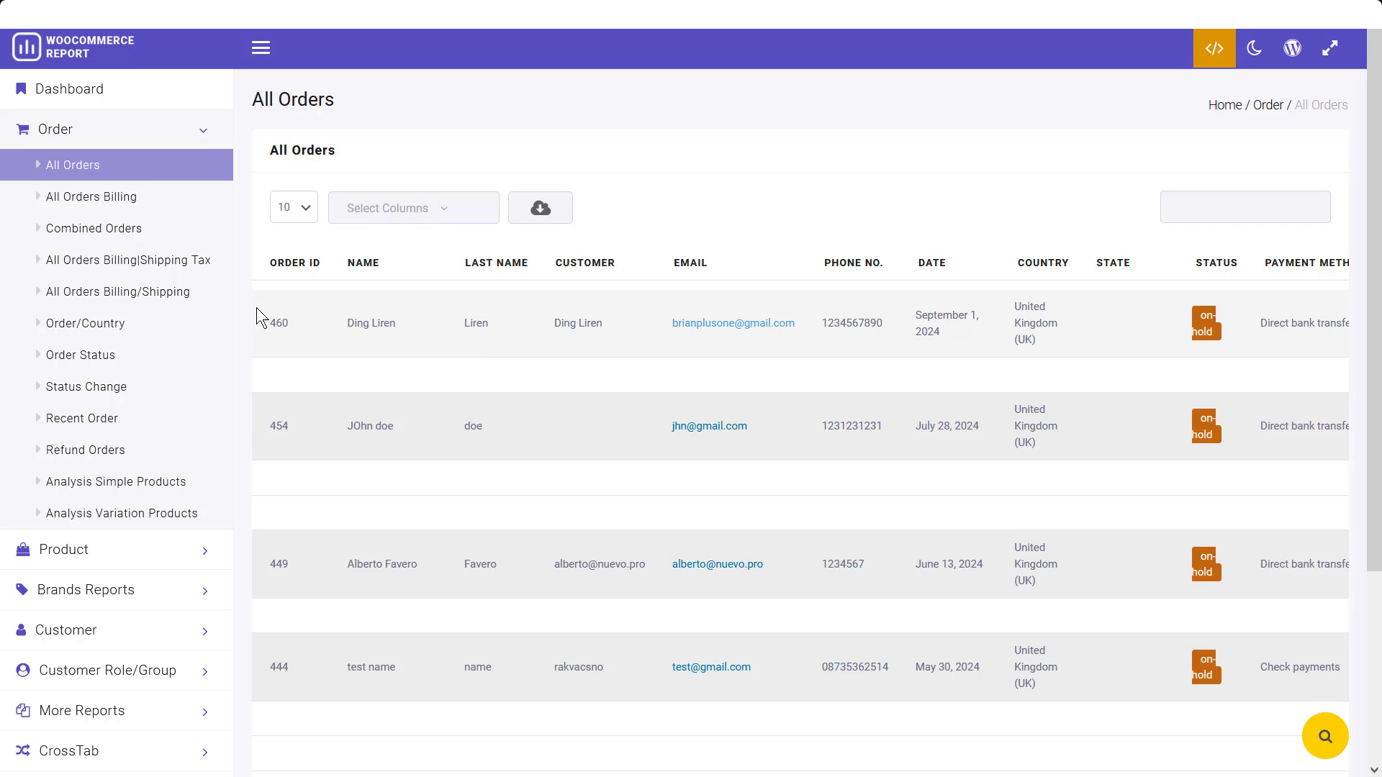
scroll(124, 339, down, 2)
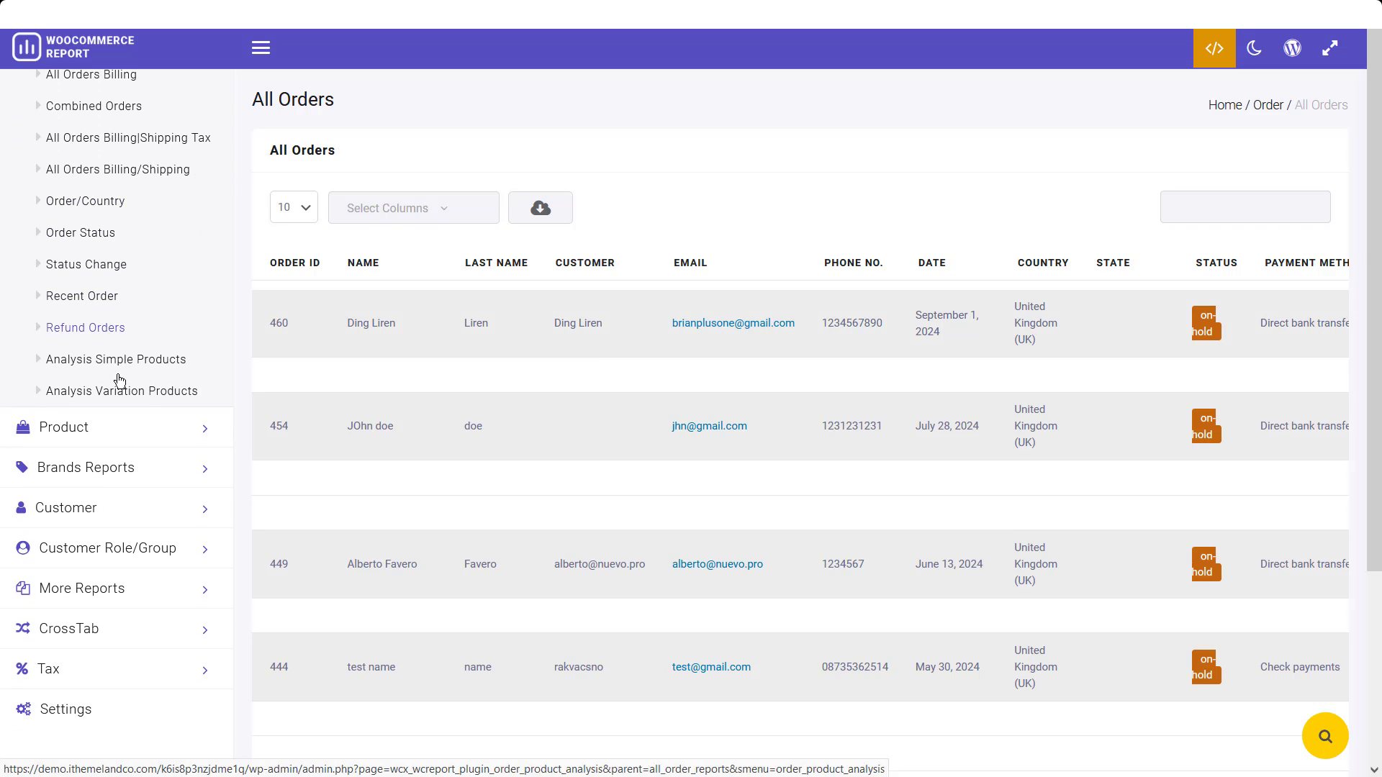
Step: In Settings > EMAIL, activate email reporting and review the Twice Hourly schedule choice
click(103, 589)
click(43, 711)
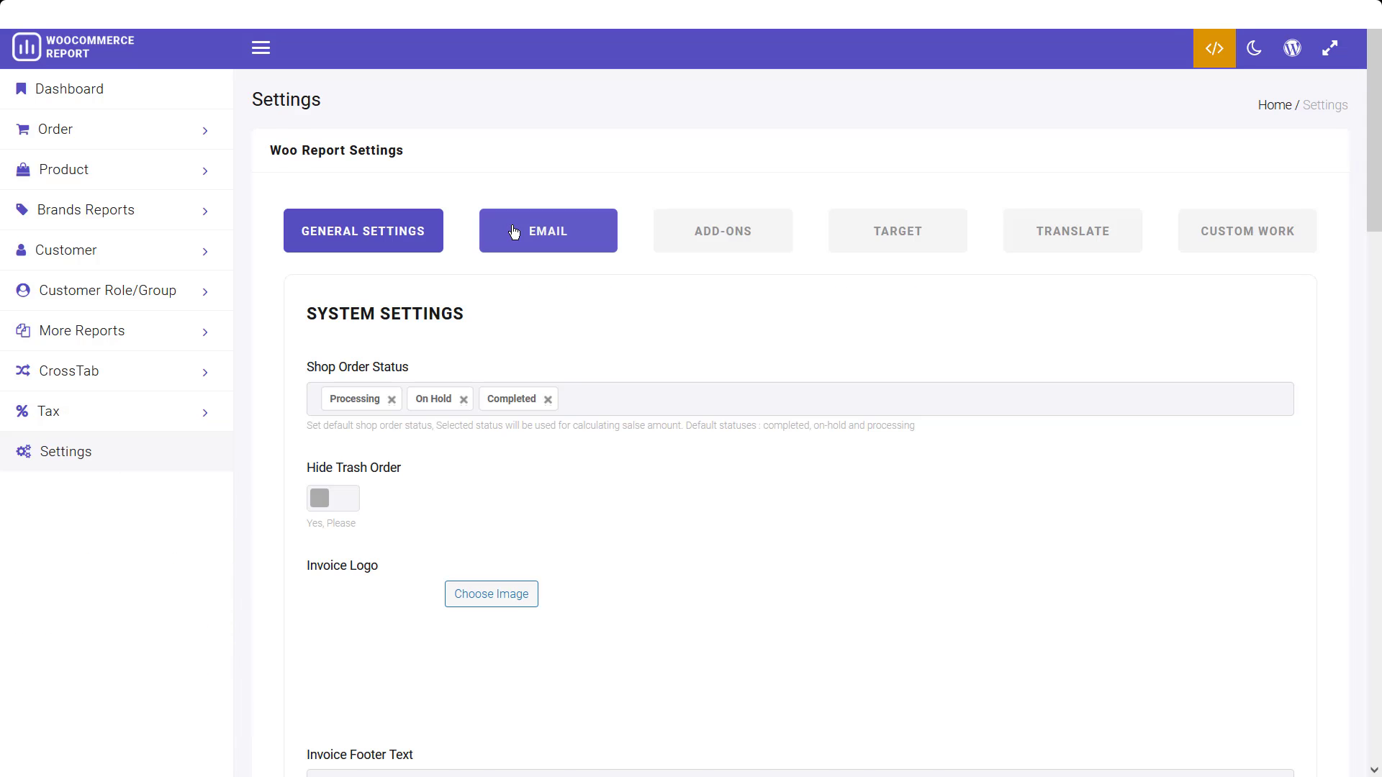
click(514, 231)
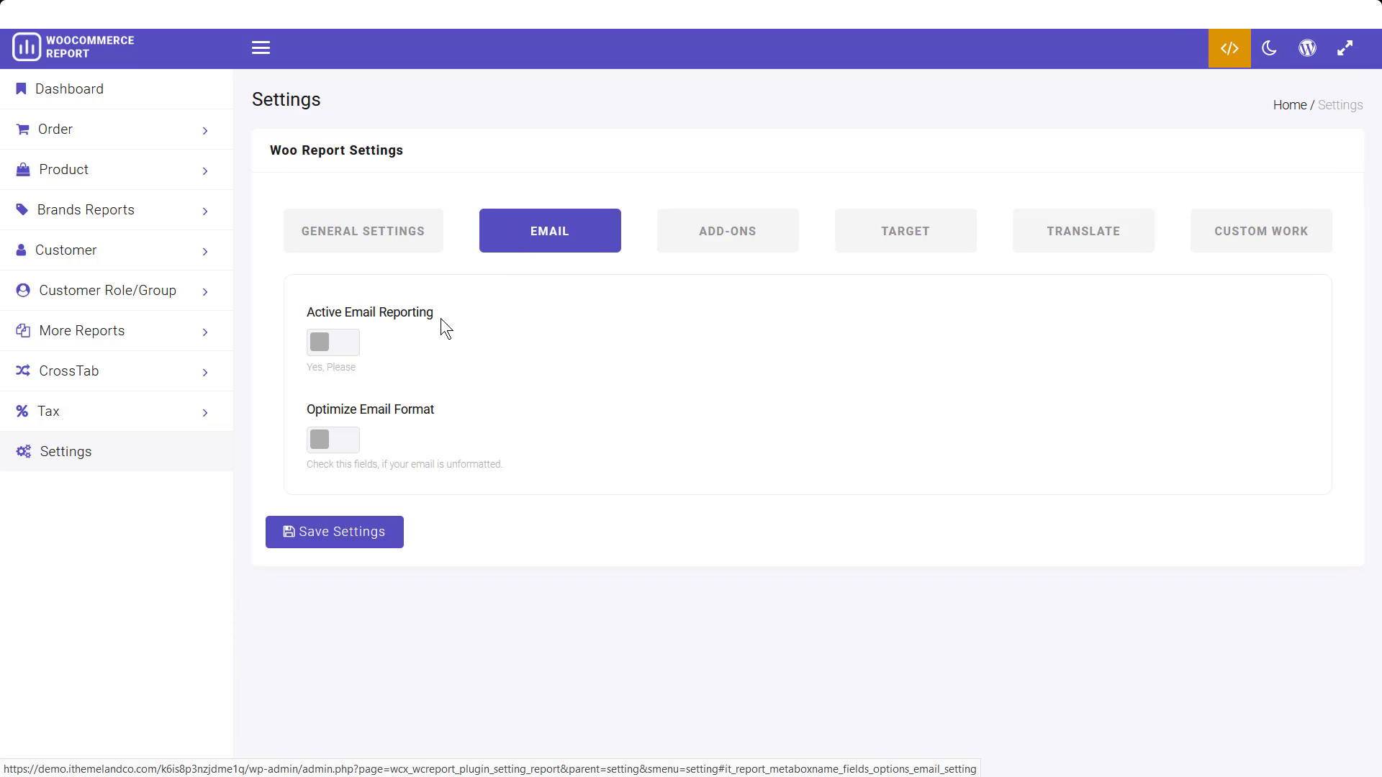
click(317, 348)
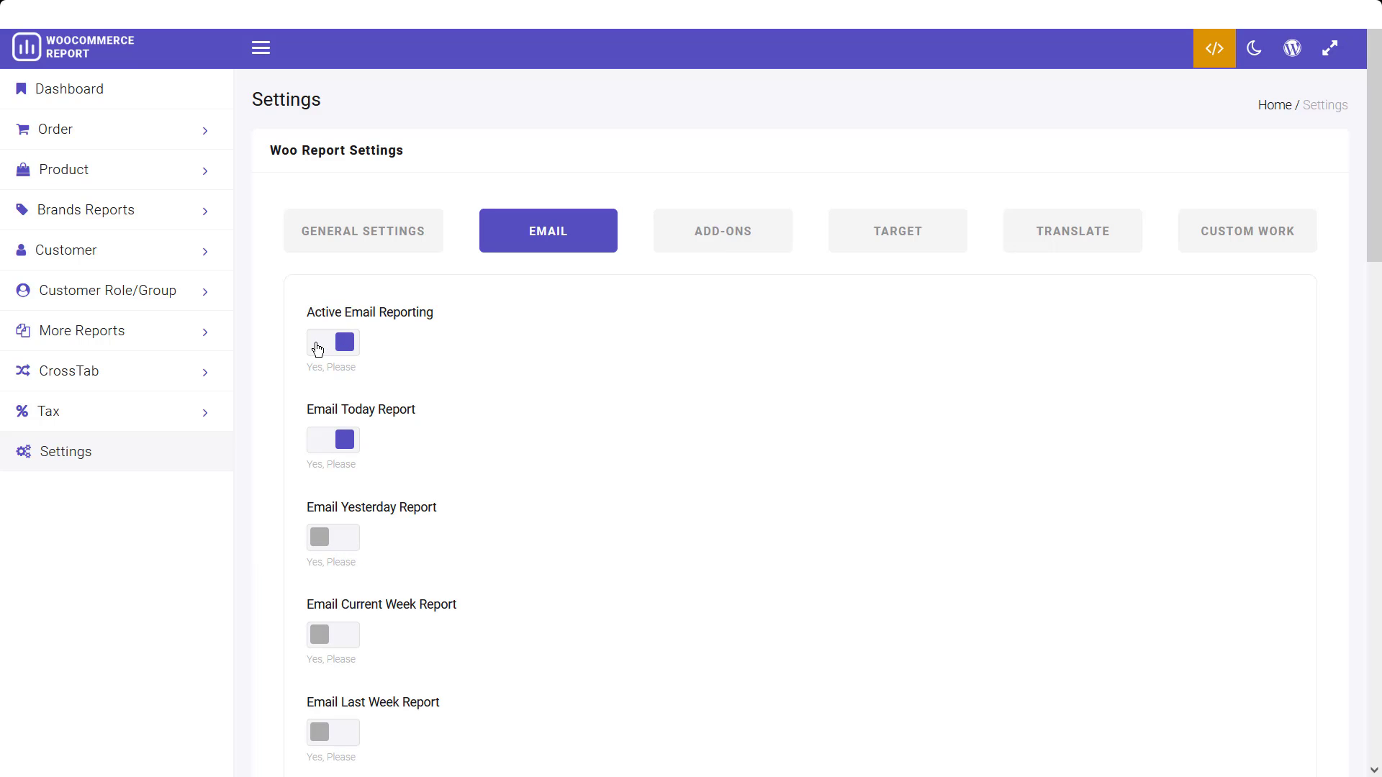
scroll(343, 441, down, 10)
scroll(341, 442, down, 5)
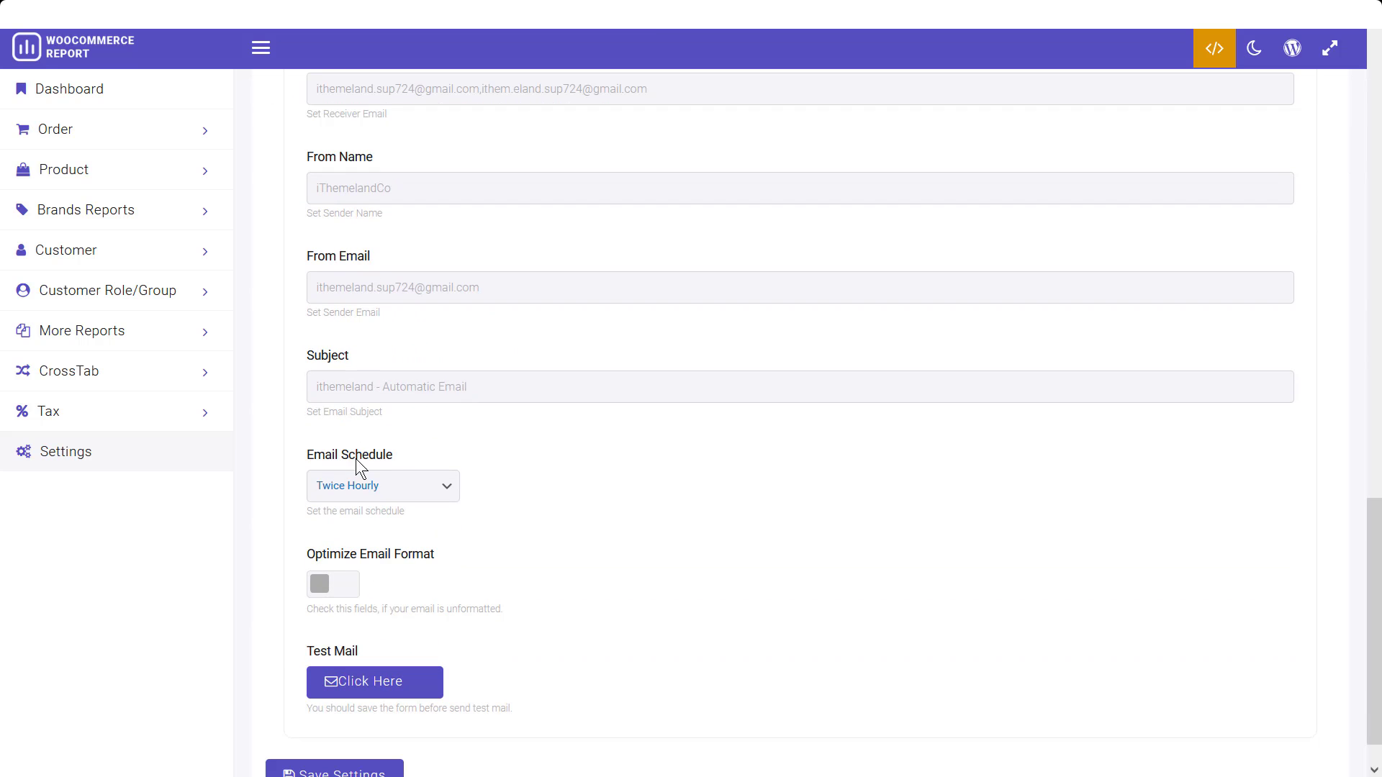
click(375, 490)
scroll(374, 491, down, 2)
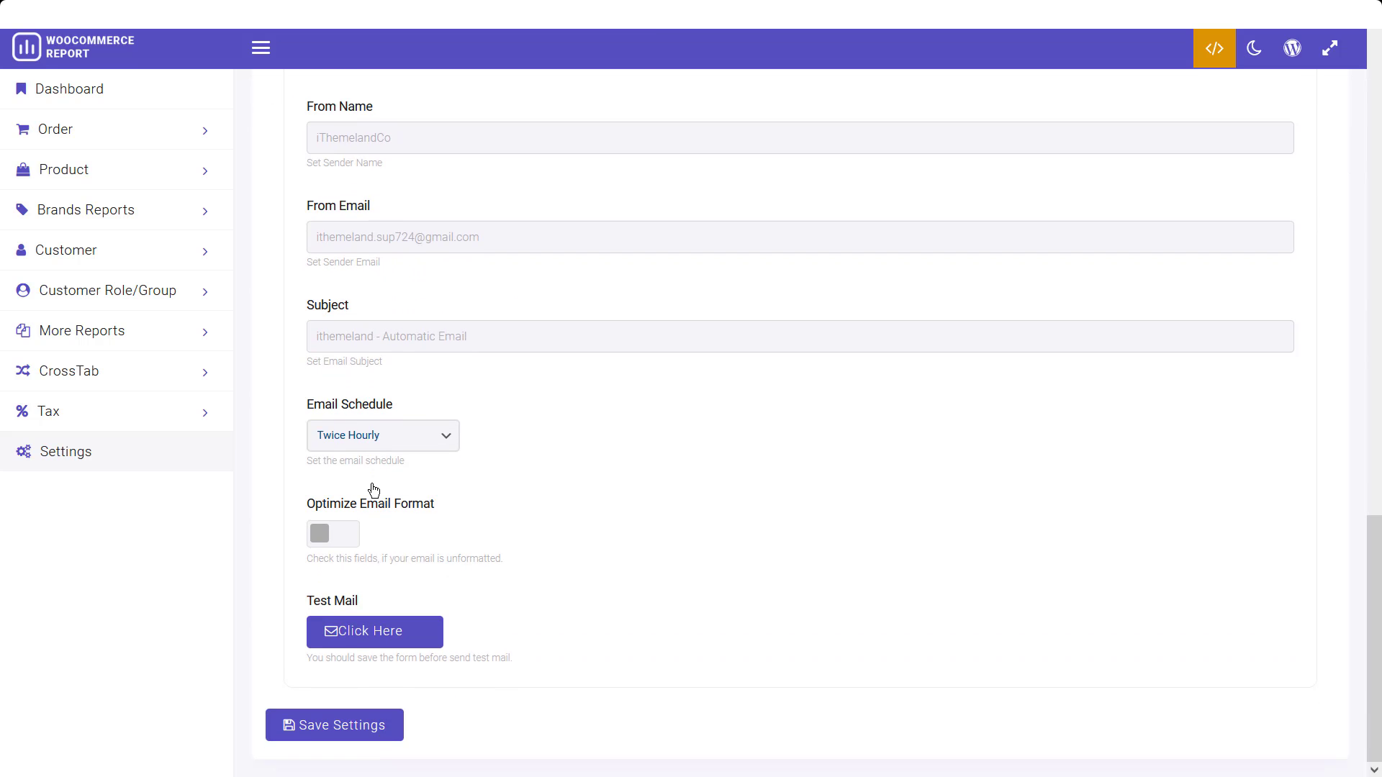
scroll(373, 491, up, 5)
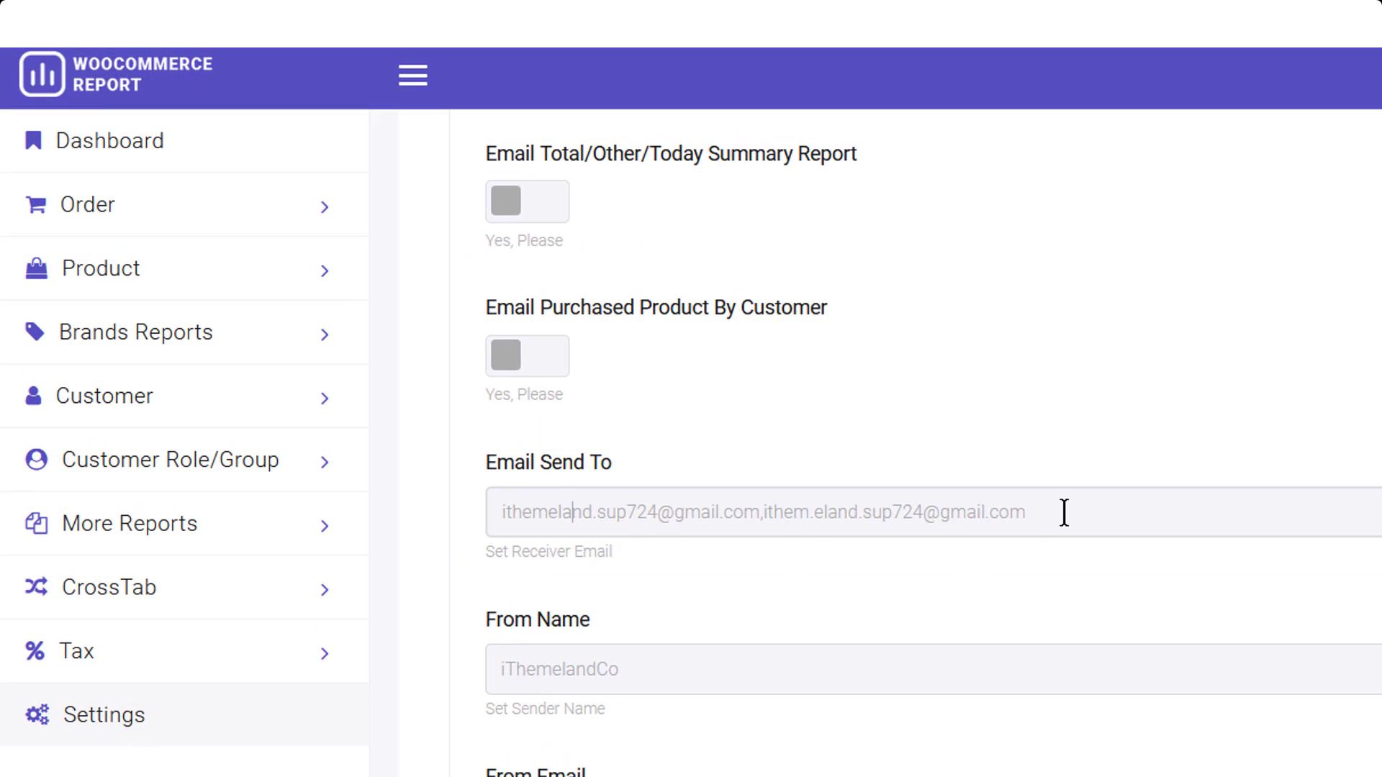
mouse_move(1064, 513)
mouse_down()
mouse_move(546, 469)
mouse_move(450, 497)
mouse_move(1086, 499)
mouse_up()
drag(769, 525, 760, 521)
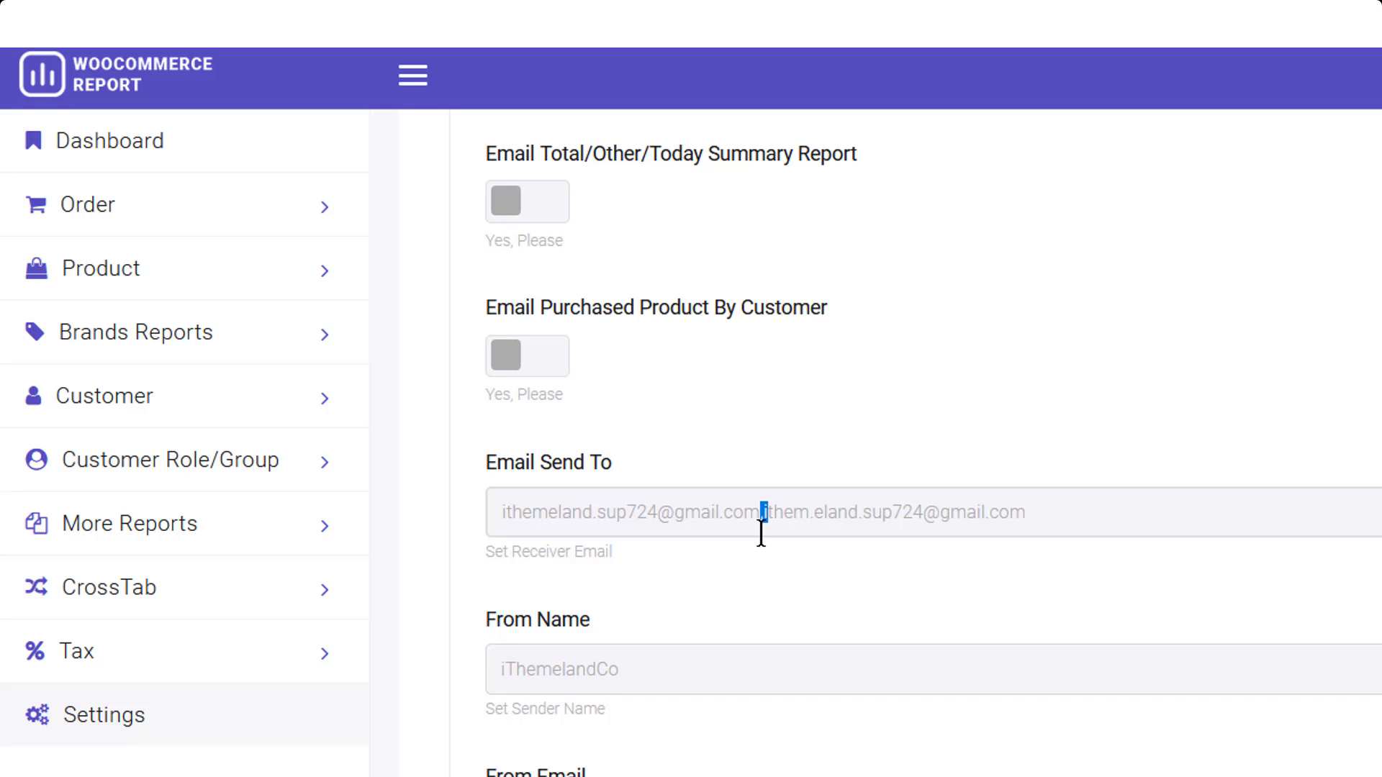